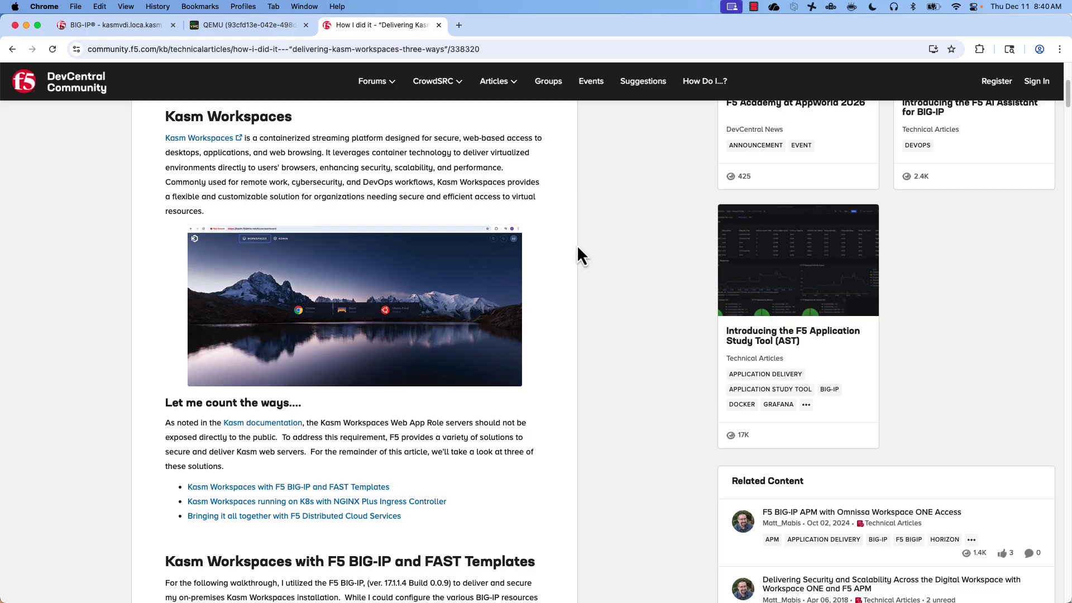
Step: Switch to the BIG-IP configuration page and start a new local traffic monitor named Kasm-Monitor
scroll(578, 245, up, 1)
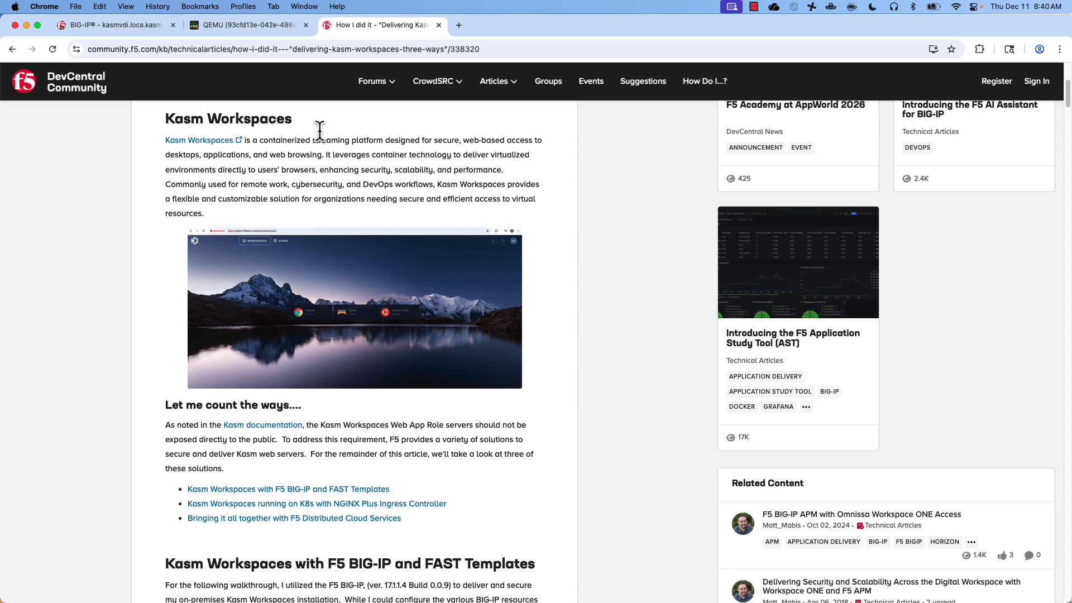
click(104, 27)
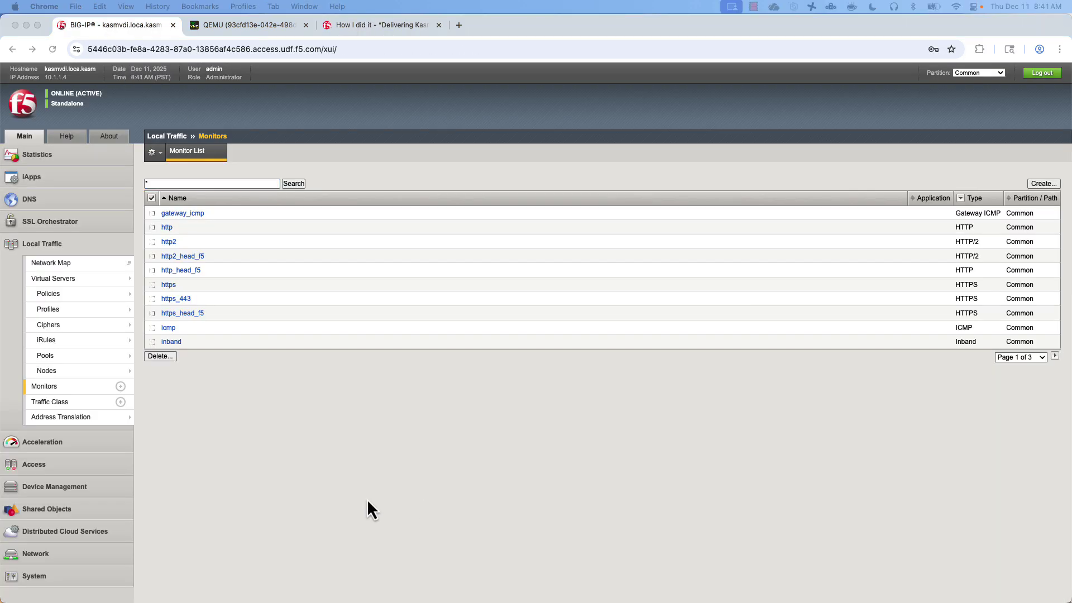
click(1041, 183)
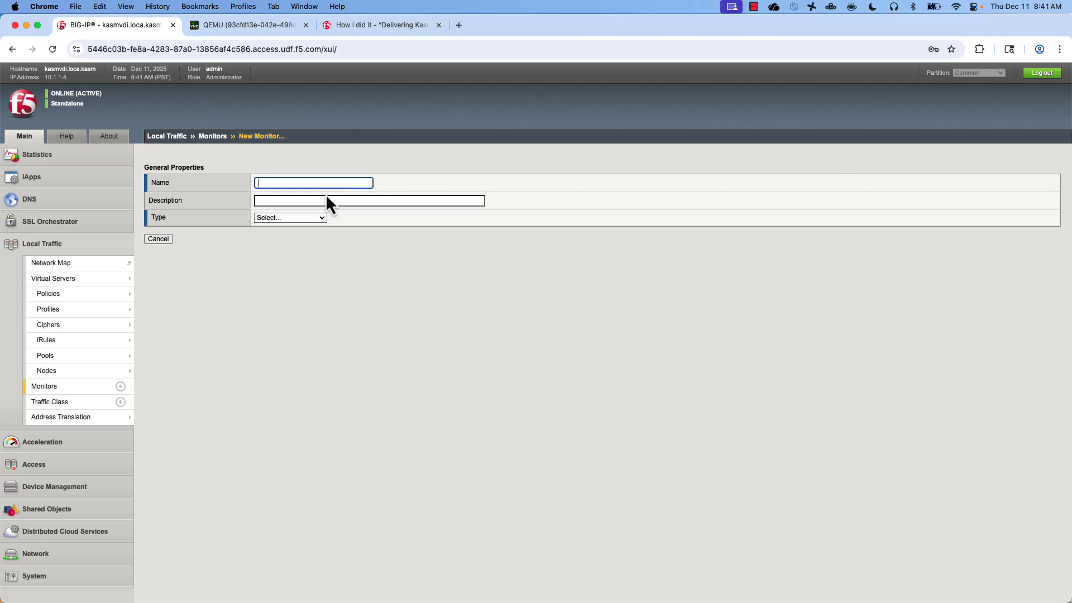
click(290, 182)
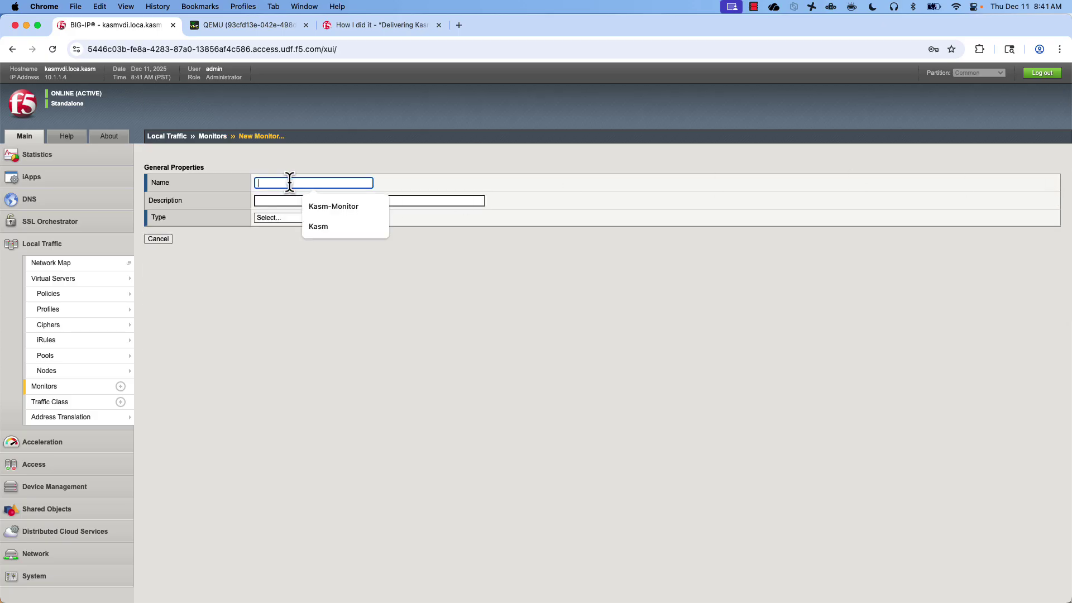
text(Kasm-Monitor)
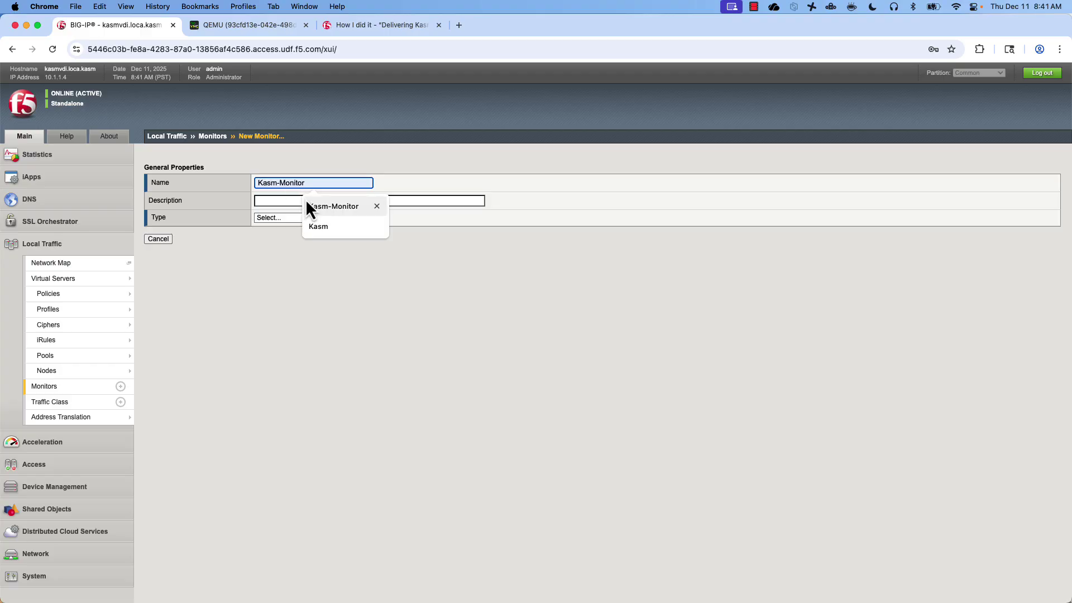
click(306, 202)
Step: Set the new monitor's type to HTTP
click(304, 223)
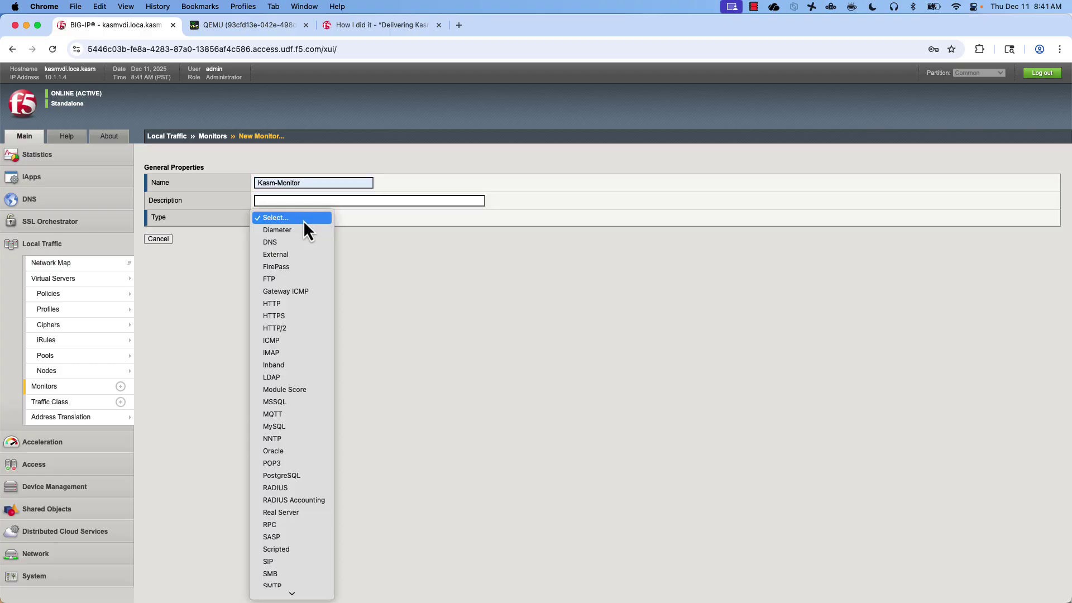
click(294, 292)
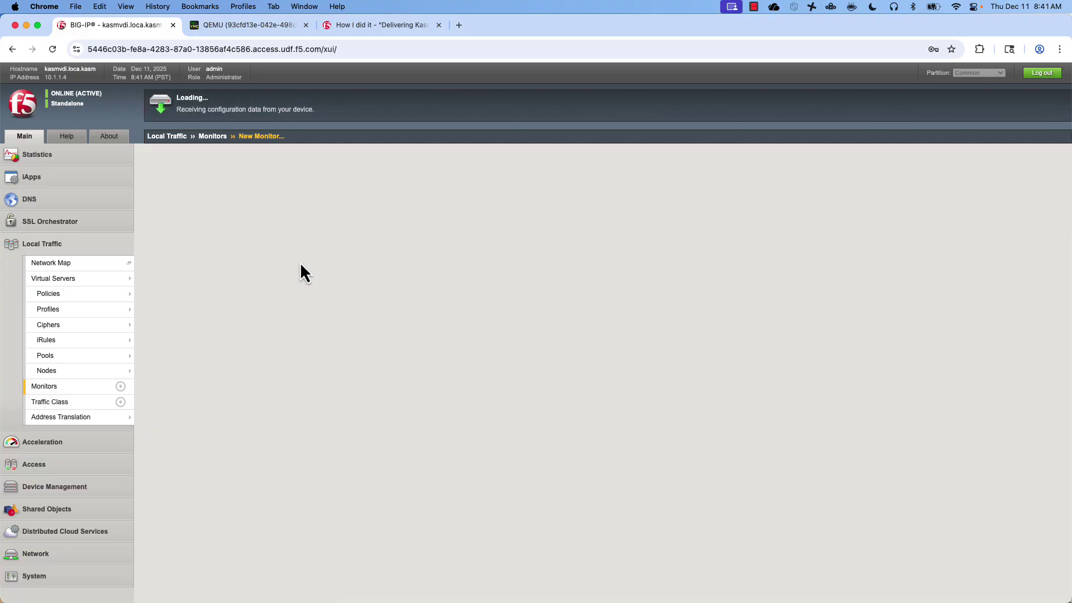
click(304, 220)
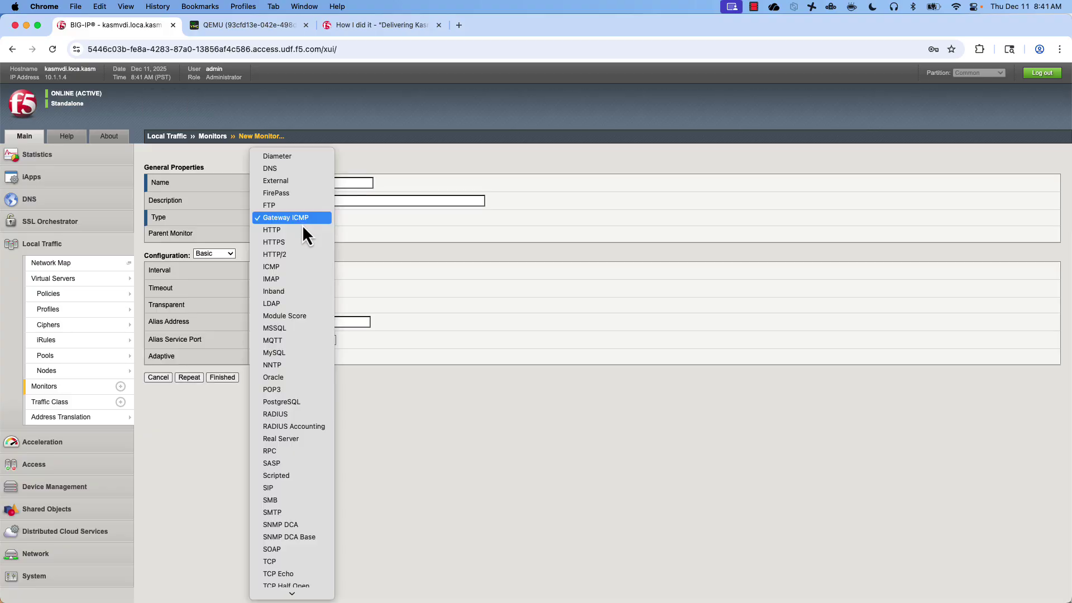
click(302, 229)
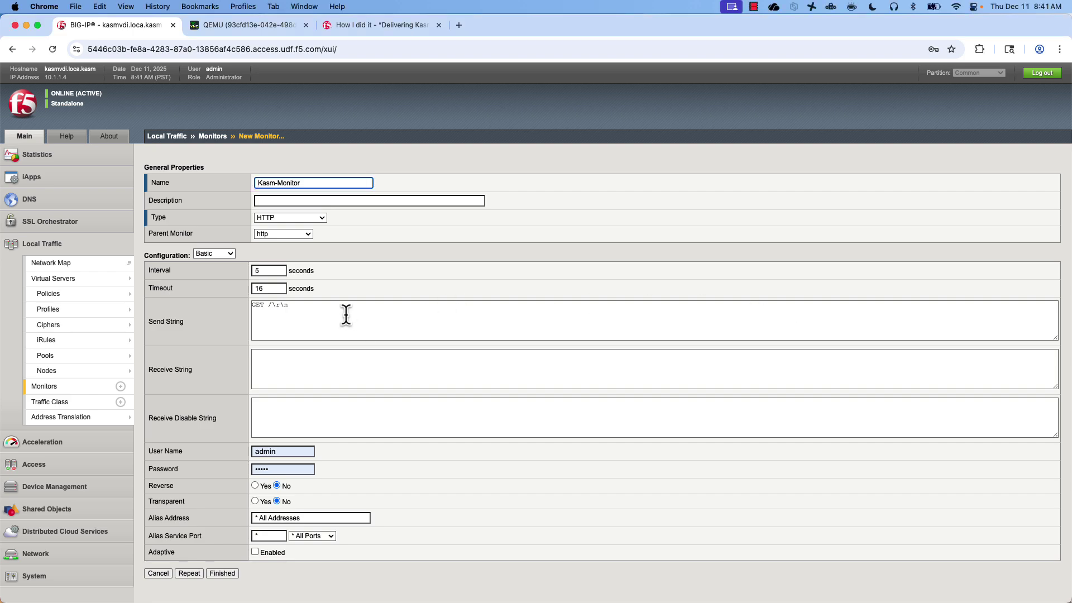
Step: Set the send string to "GET /api/__healthcheck\r\n" and the receive string to "OK", enable Reverse, and save the monitor
drag(344, 313, 250, 305)
text(GET /api/__healthcheck\r\n)
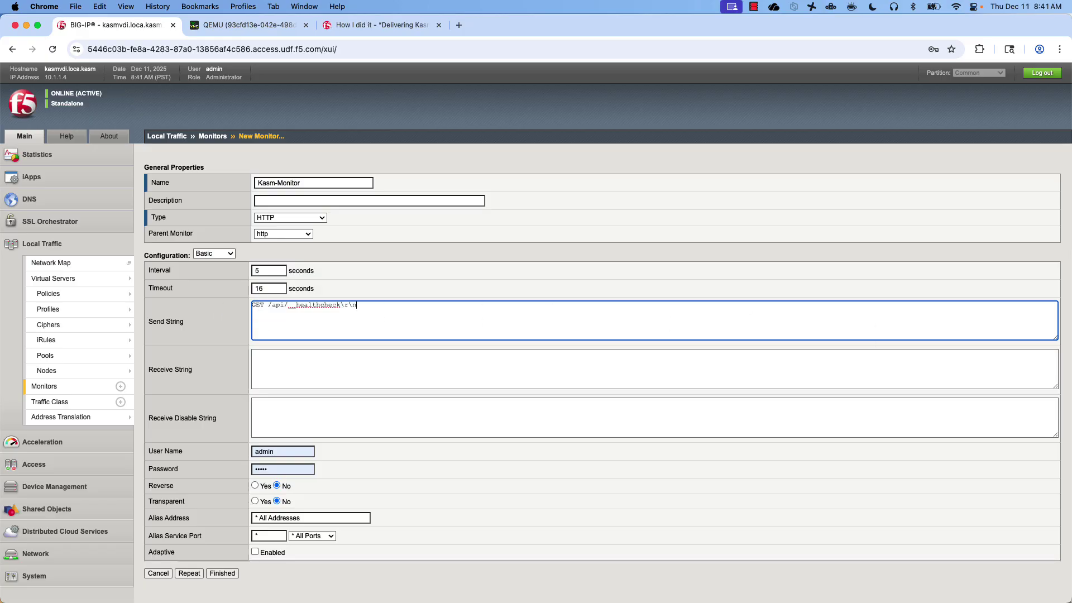
click(424, 362)
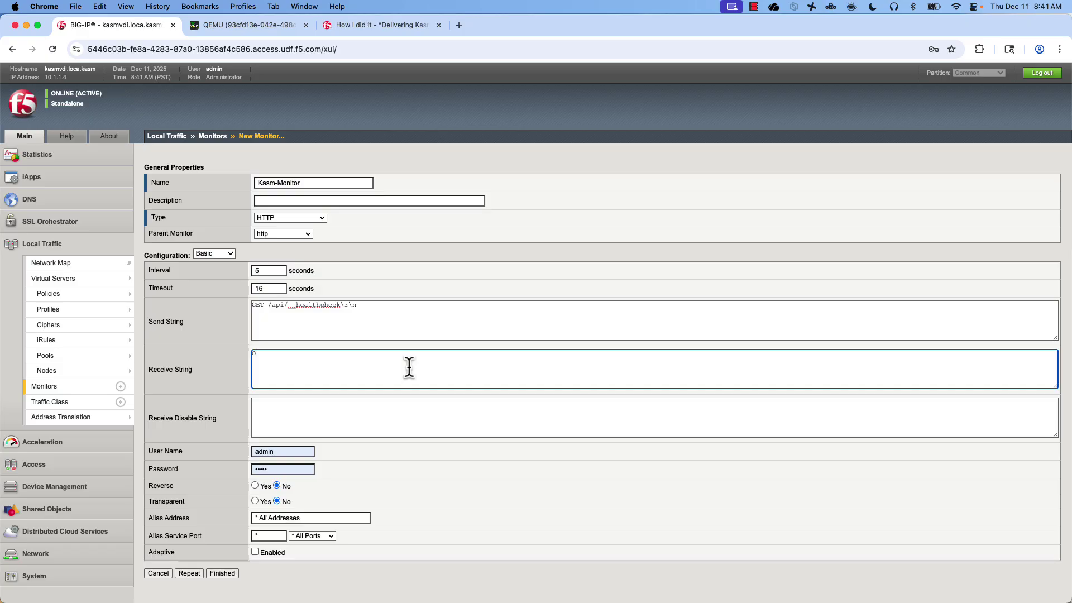
text(OK)
click(255, 485)
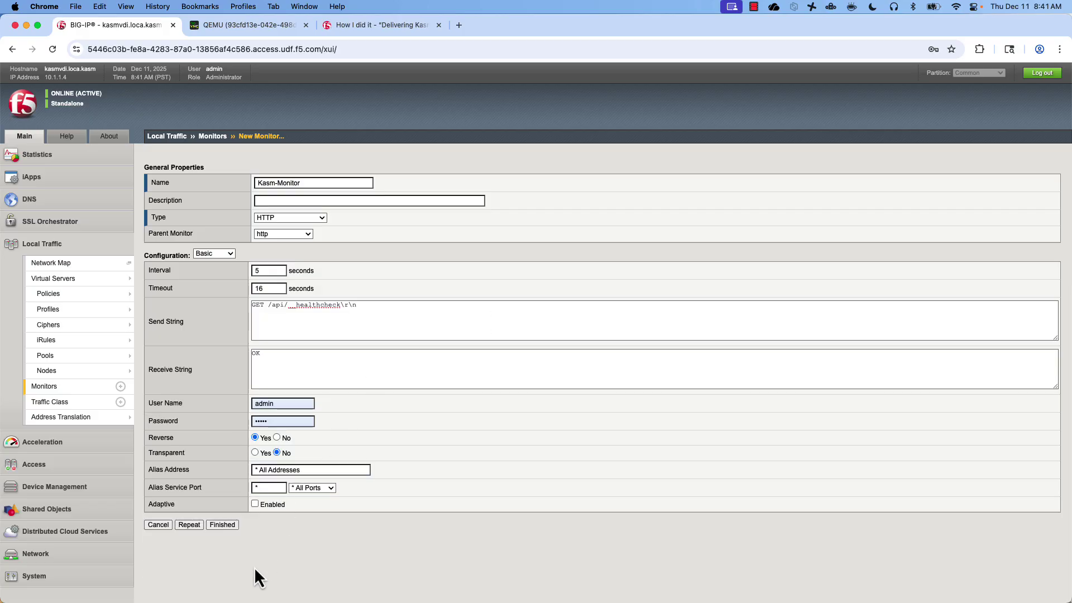
click(225, 527)
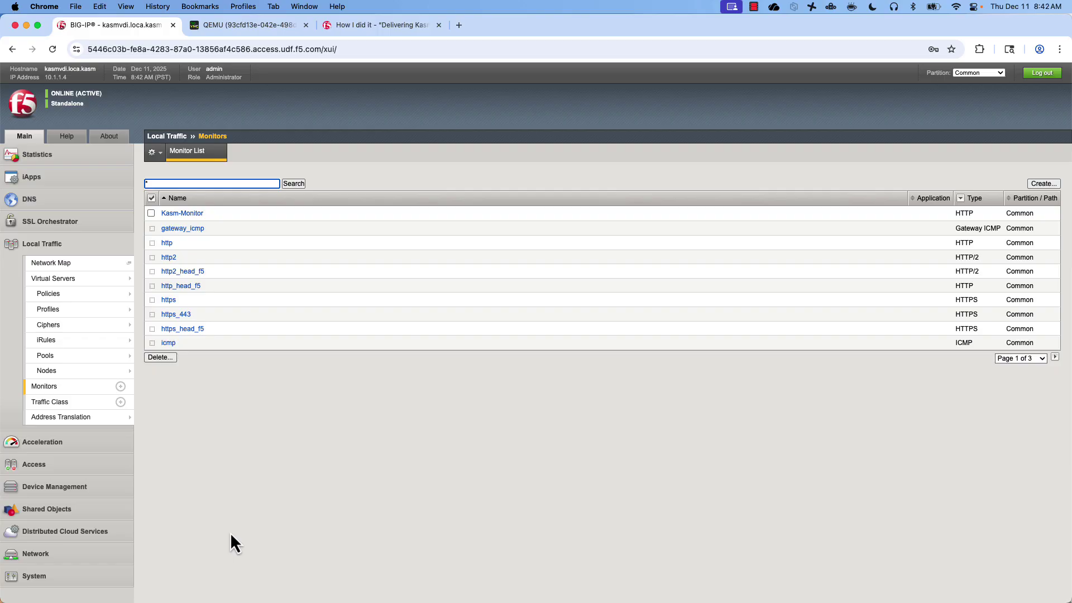
Step: Start a new pool named Kasm-Pool and assign Kasm-Monitor as its active health monitor
mouse_move(59, 366)
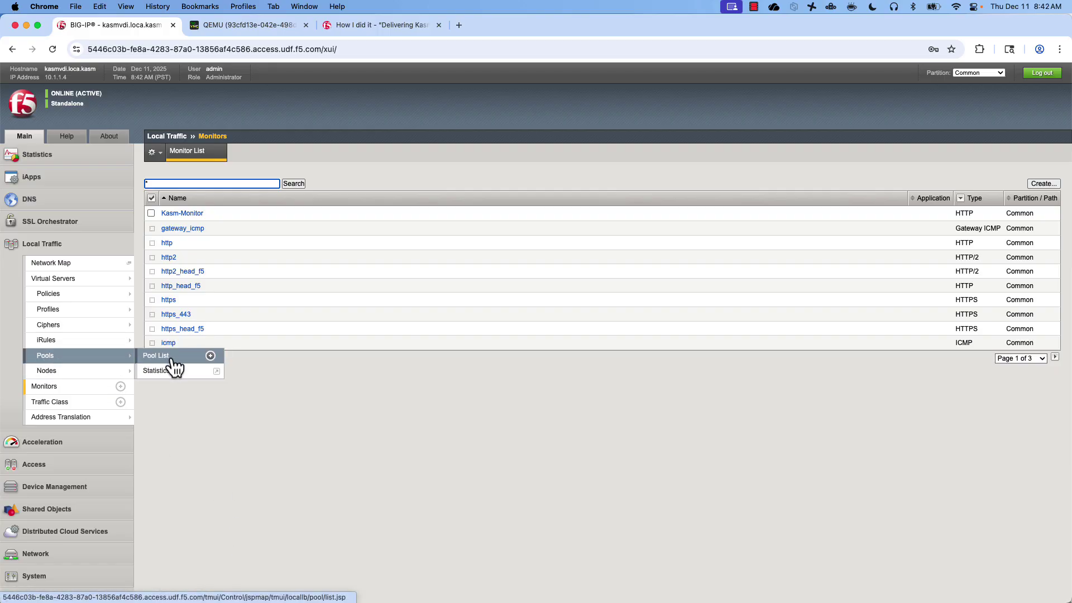
click(211, 356)
click(308, 180)
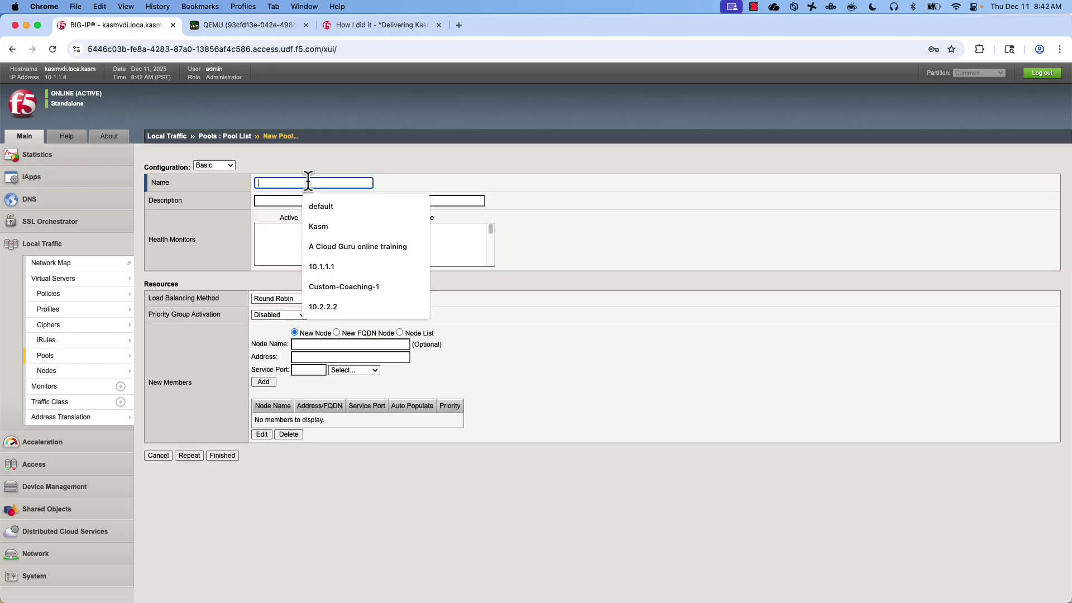
text(Kas)
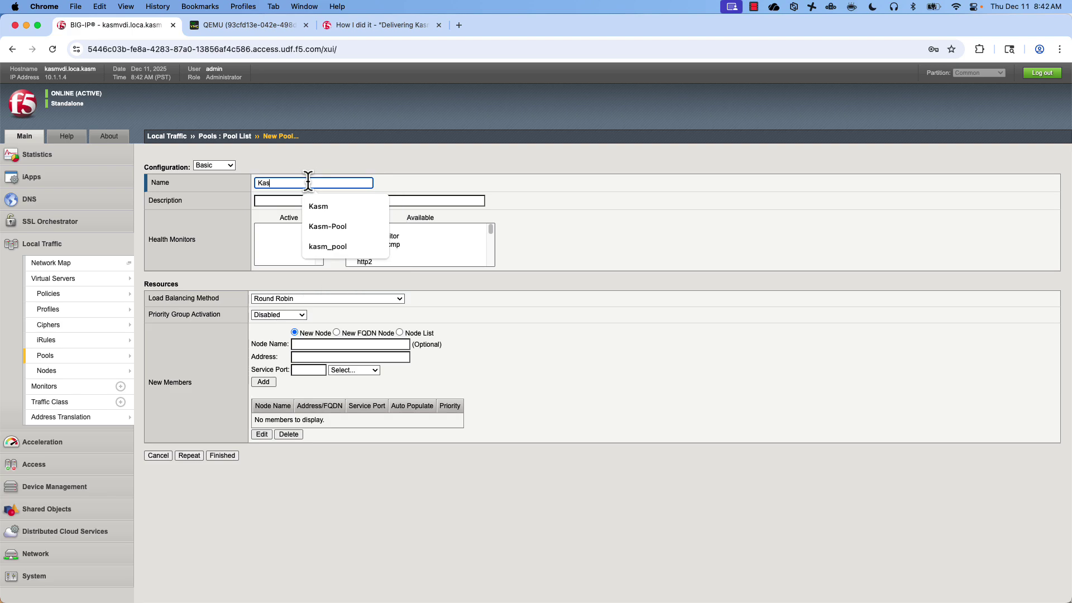
click(333, 227)
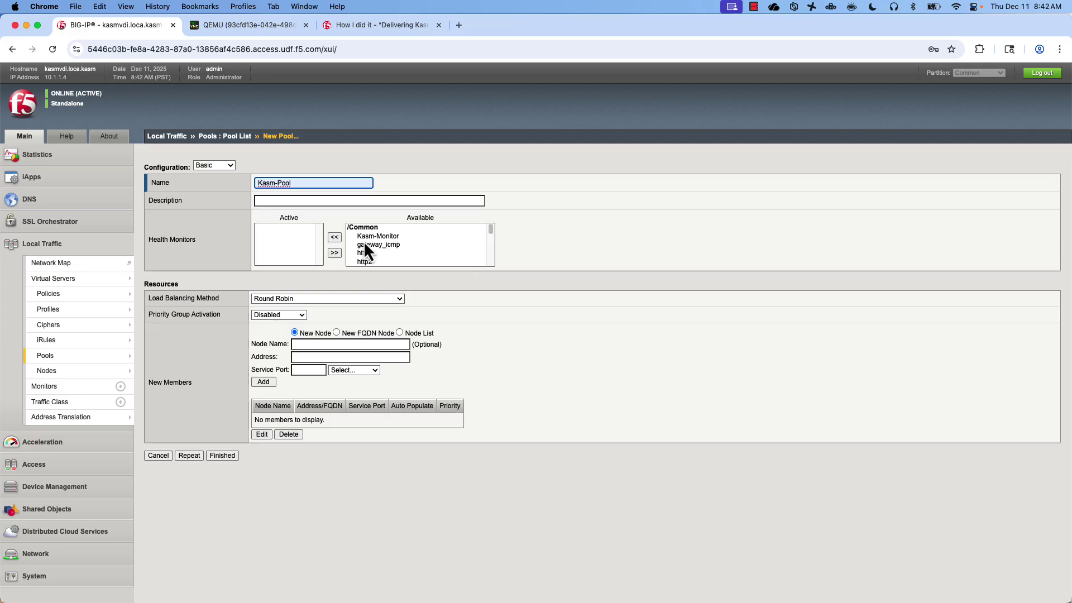
click(368, 237)
click(335, 237)
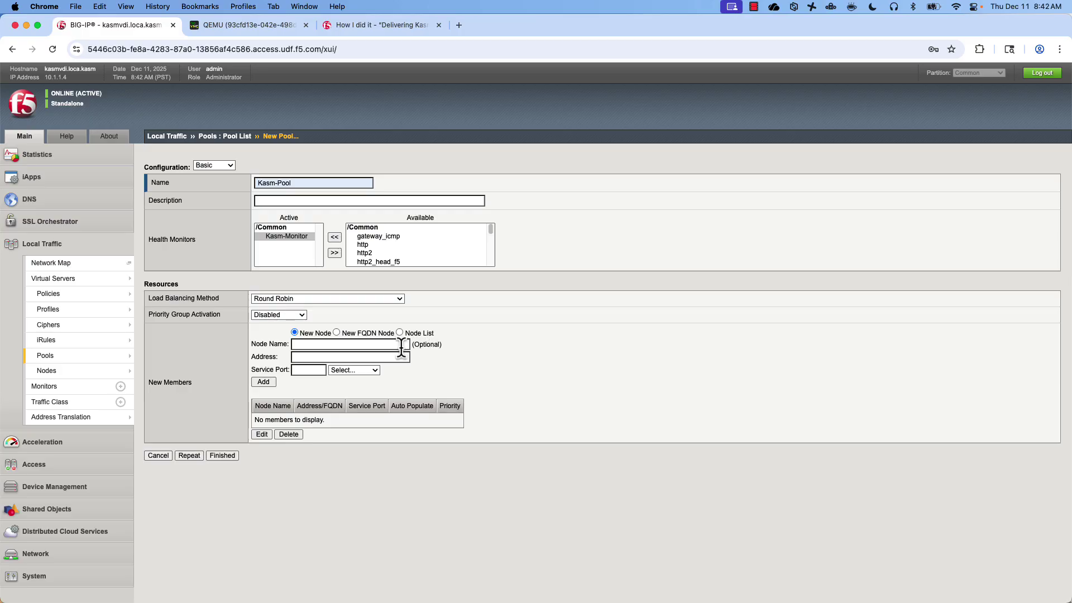
Step: Add node Kasm-Server at 10.1.20.23 on HTTPS port 443 as a pool member, checking the address against the Kasm dashboard, and save the pool
click(350, 342)
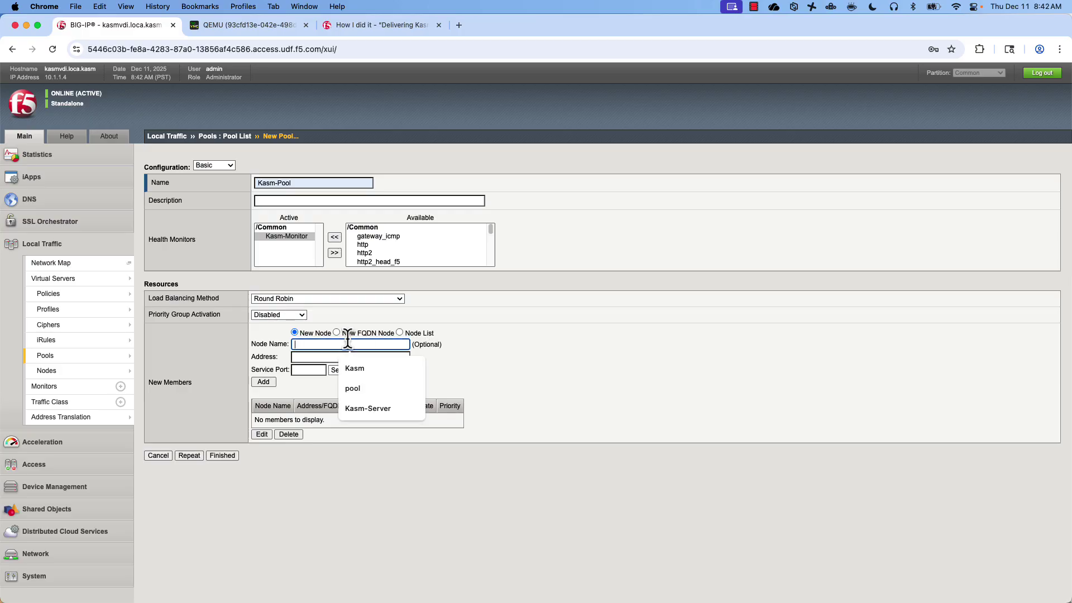
click(364, 409)
click(332, 357)
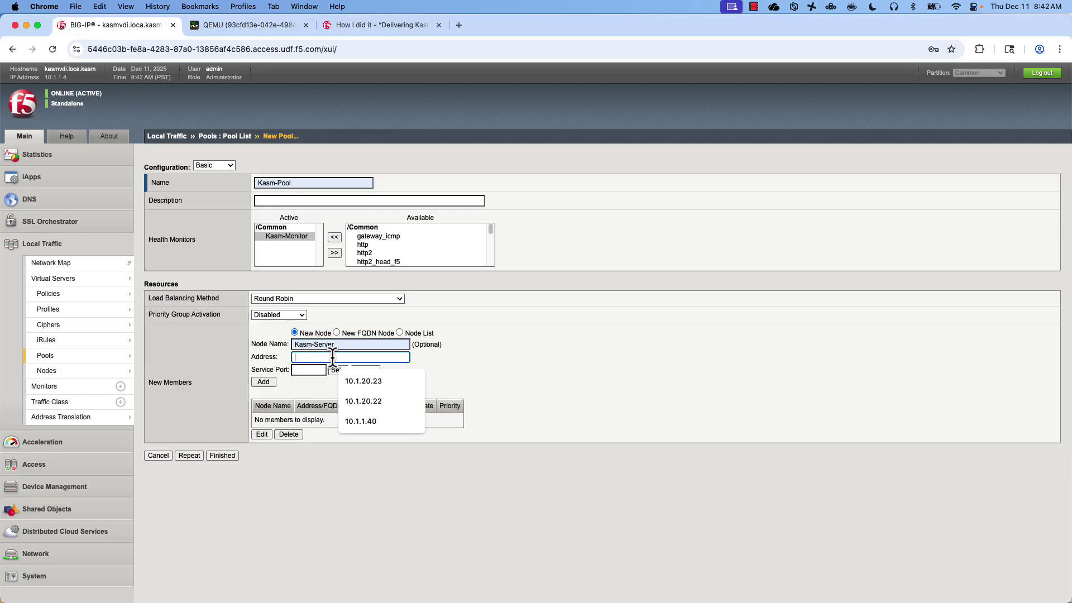
click(351, 378)
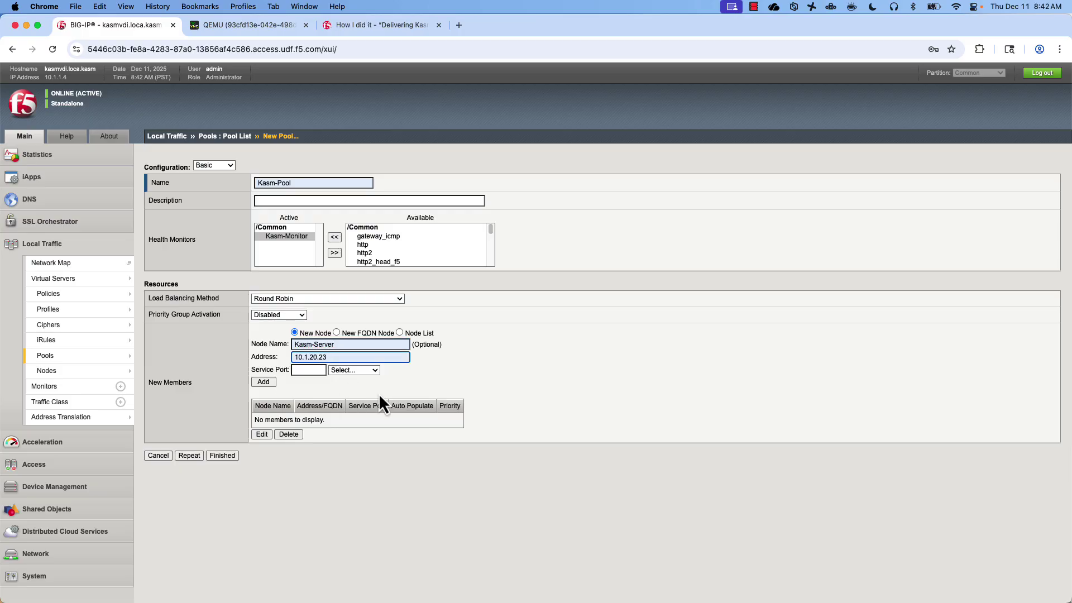
click(364, 370)
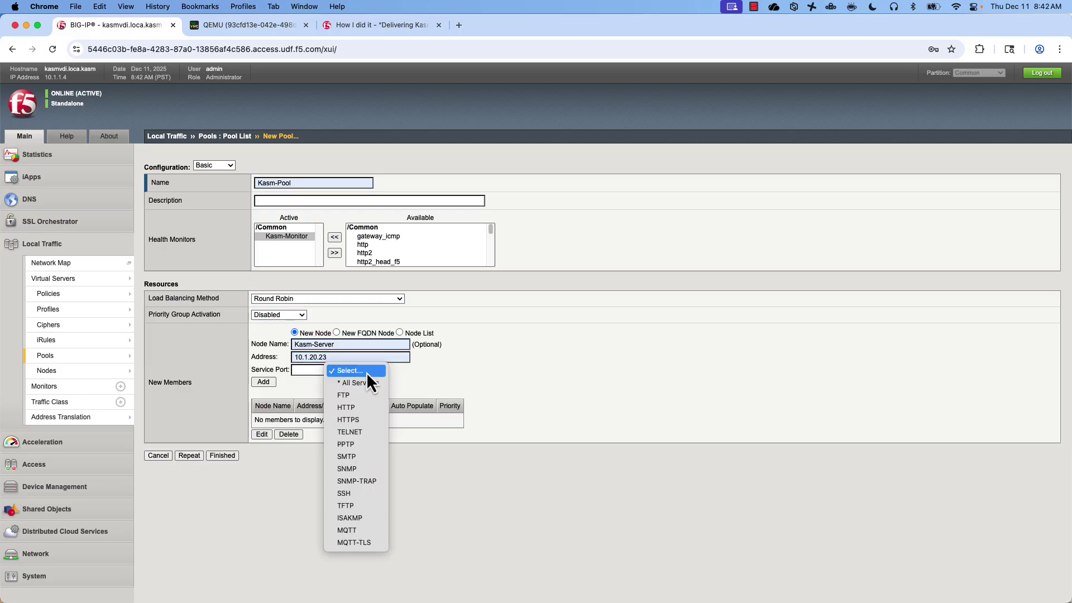
click(364, 420)
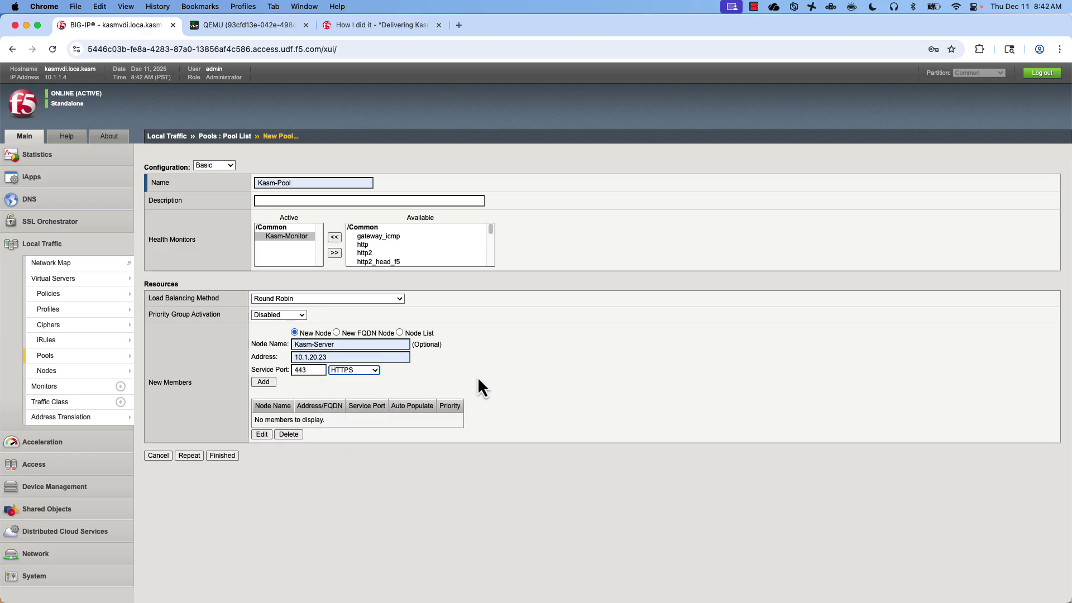
click(264, 25)
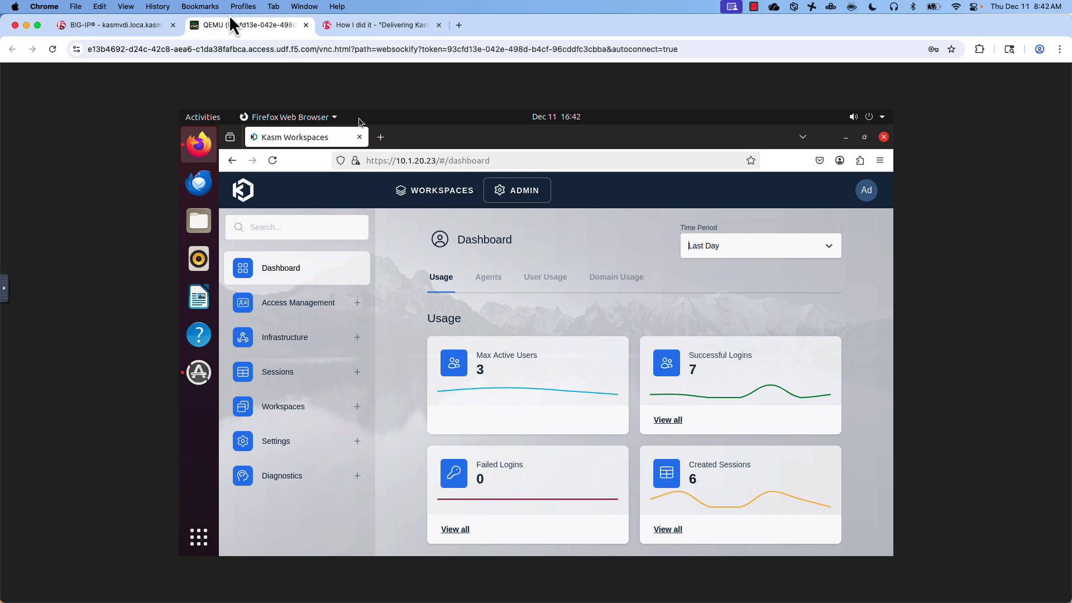
click(122, 23)
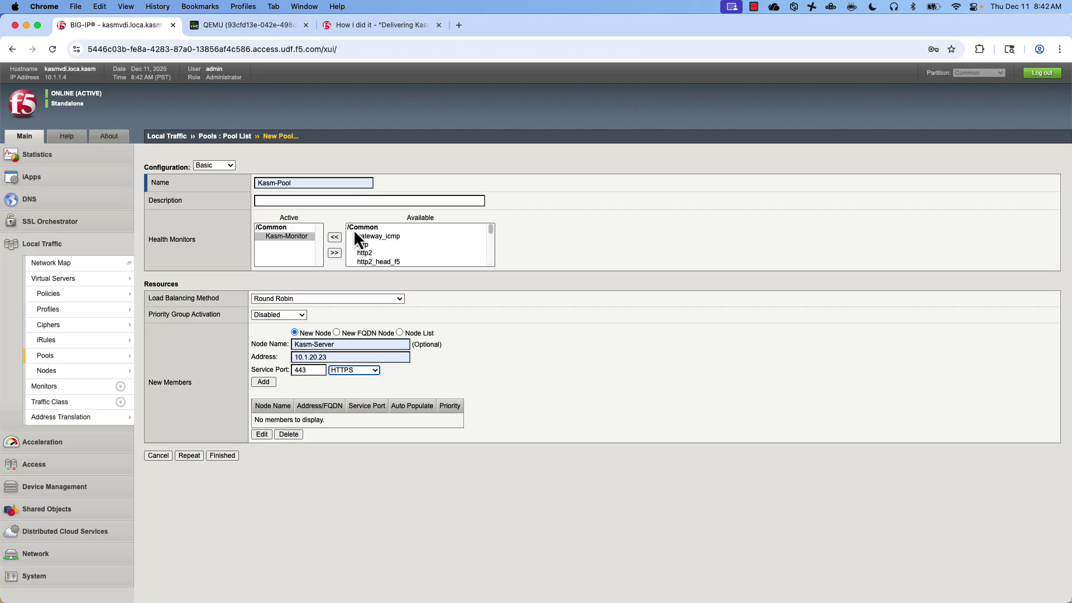
click(265, 382)
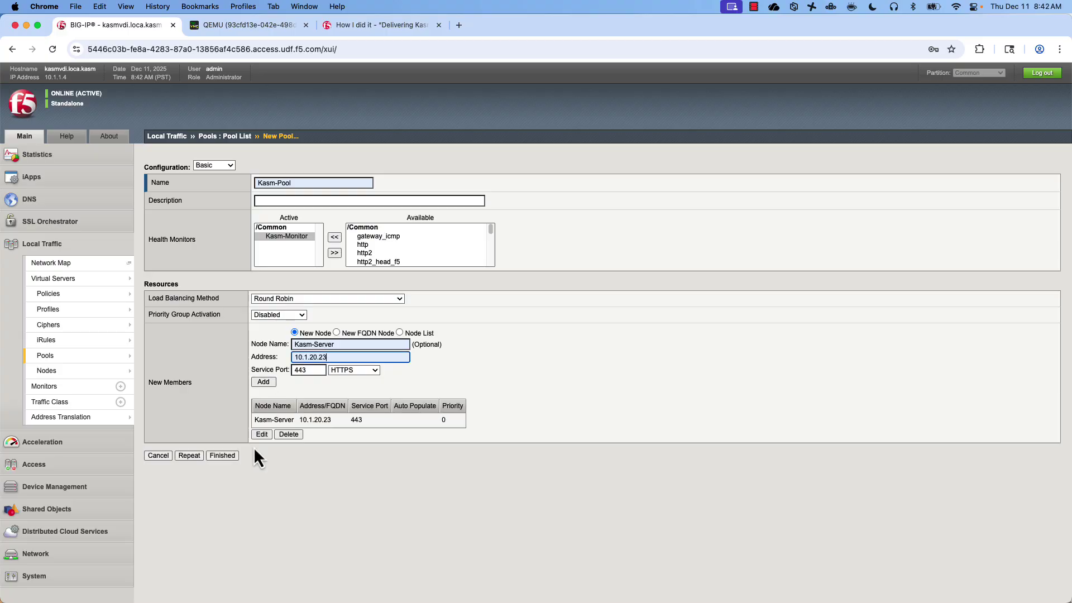
click(226, 457)
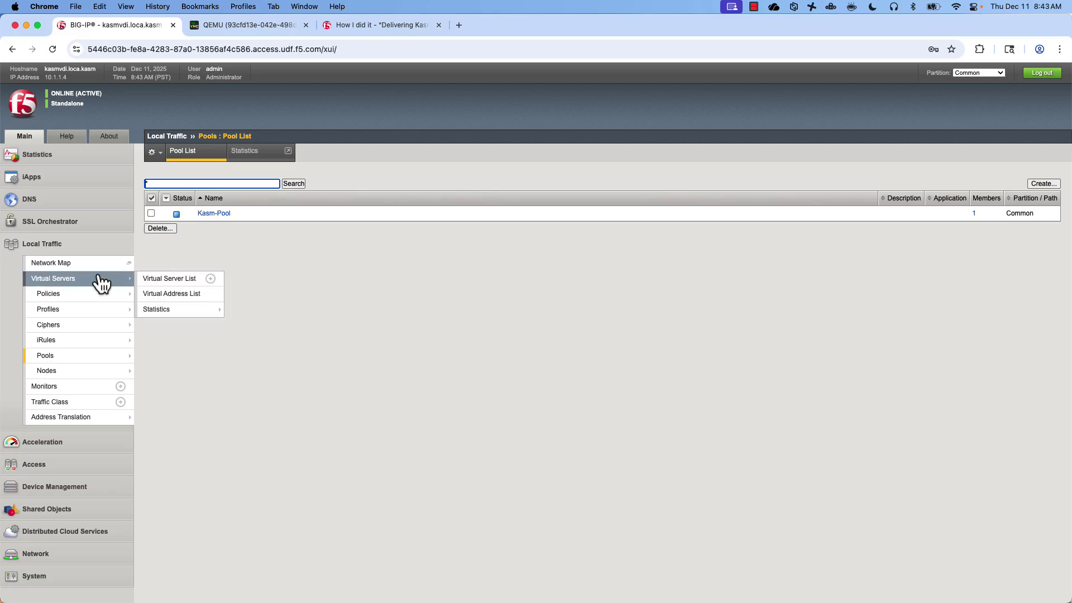
Step: Start a new virtual server named vs_Kasm
click(76, 281)
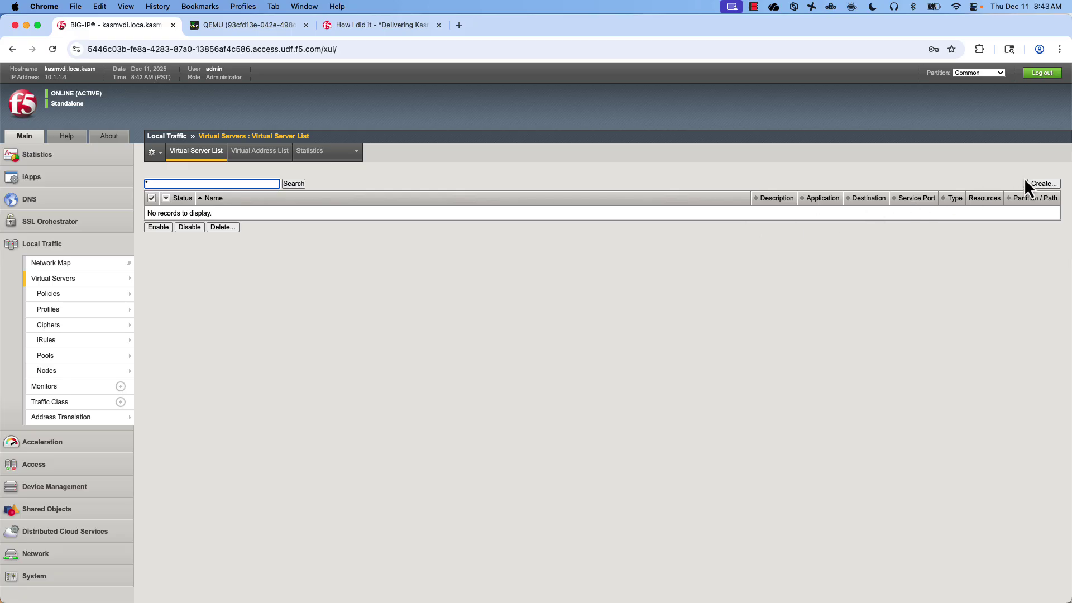
click(1040, 184)
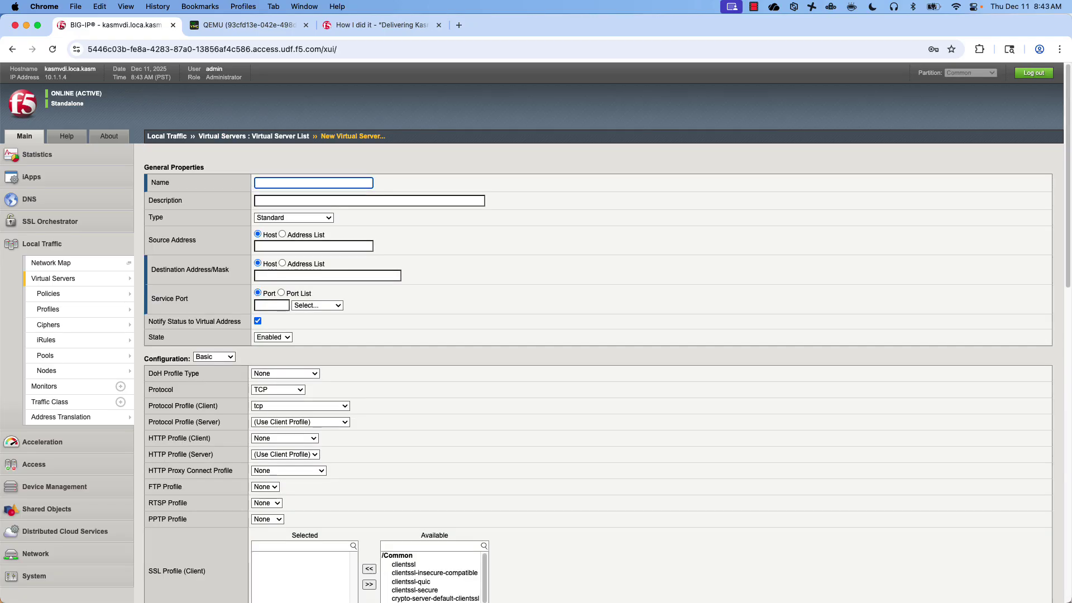
click(284, 182)
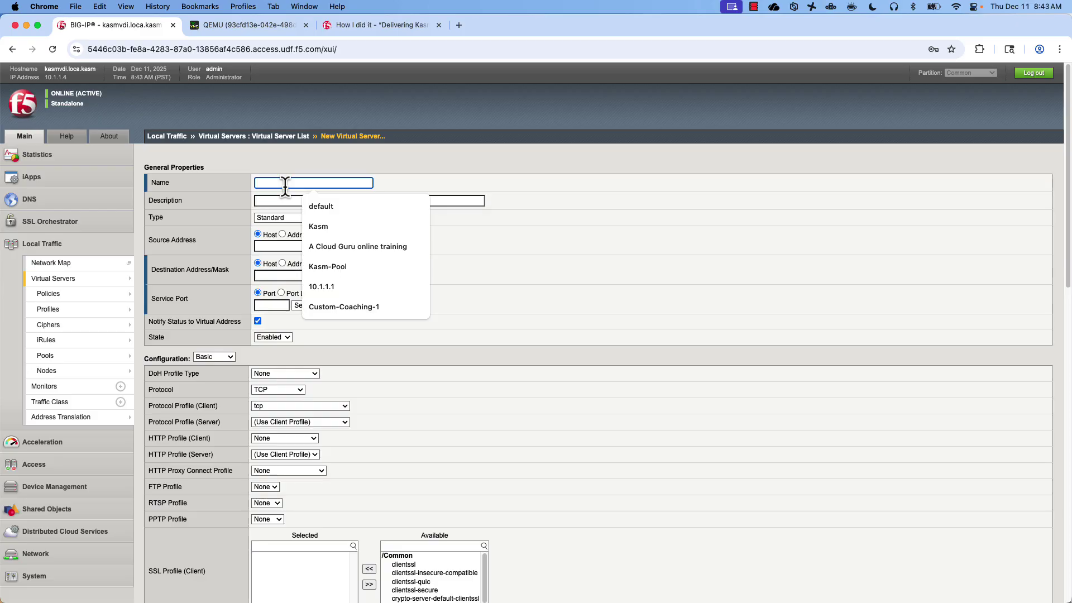
text(VS)
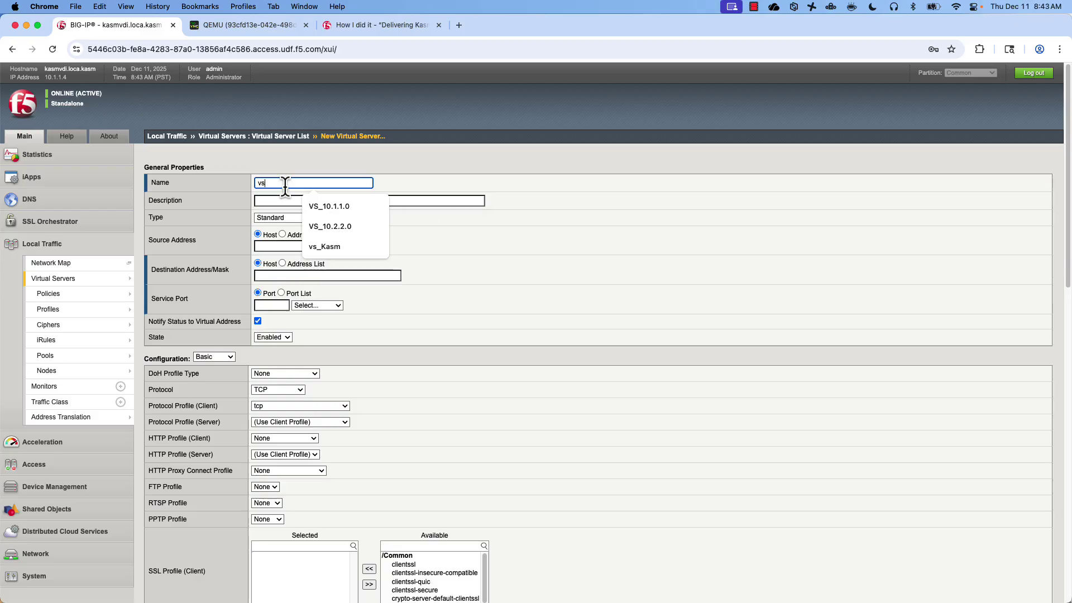
click(314, 245)
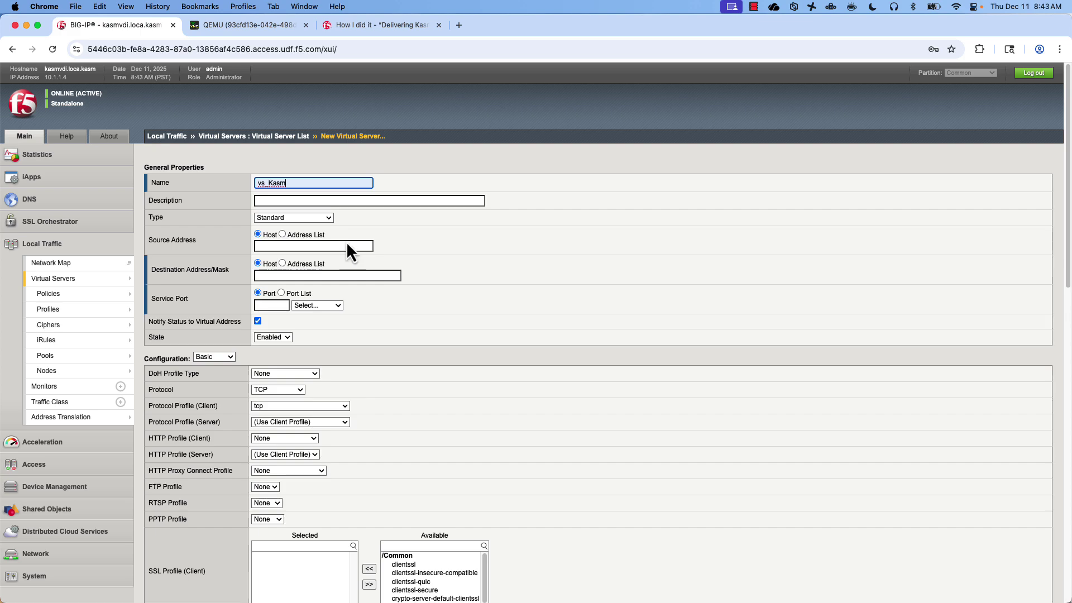
Step: Set the virtual server's destination address to 10.1.10.100 and its service port to HTTPS 443
click(349, 275)
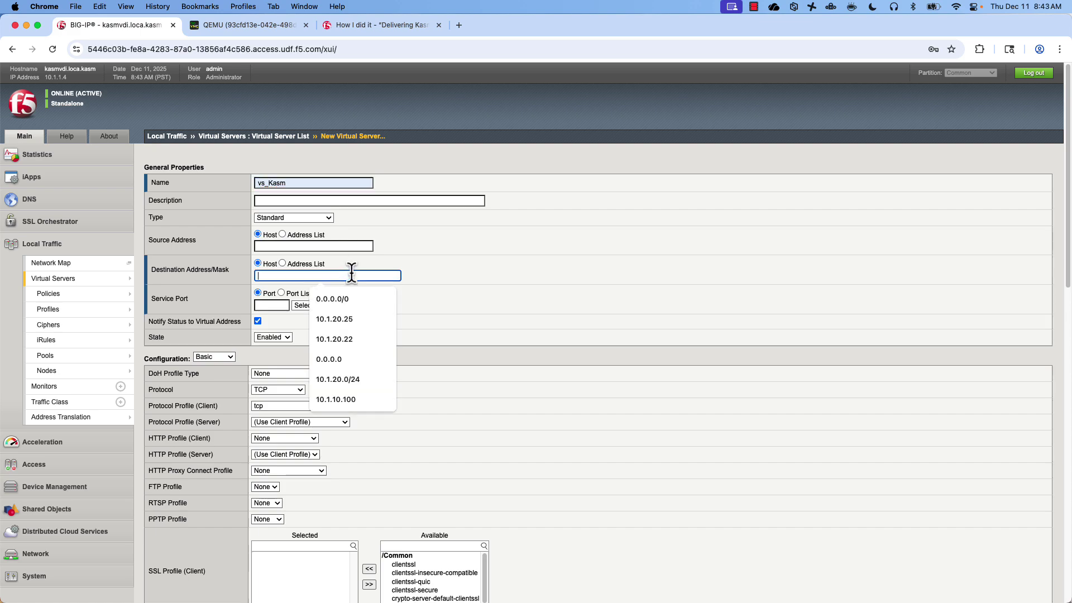
click(350, 399)
click(437, 390)
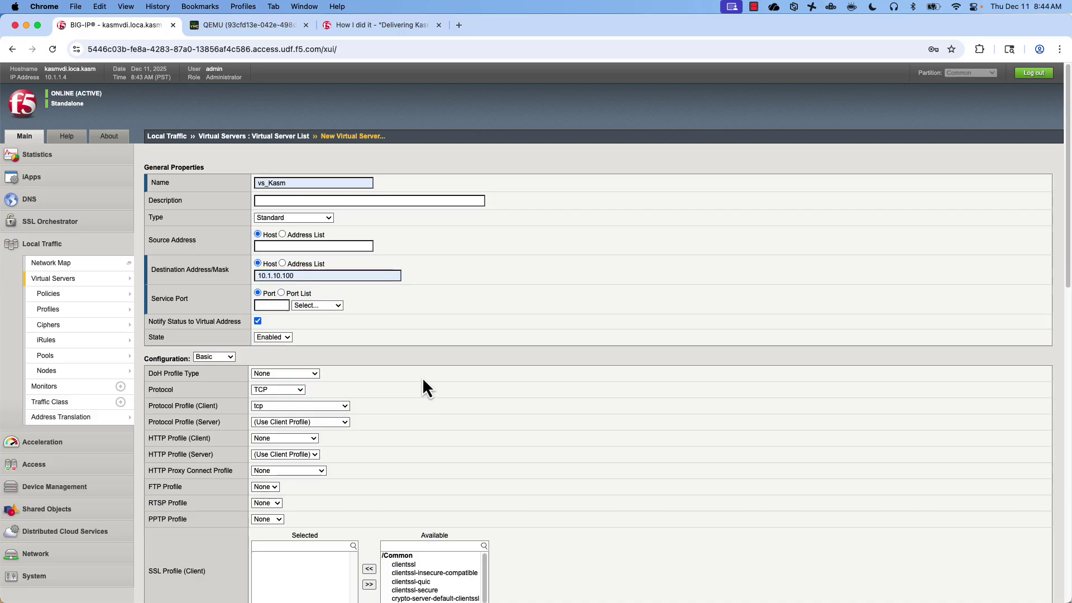
click(326, 305)
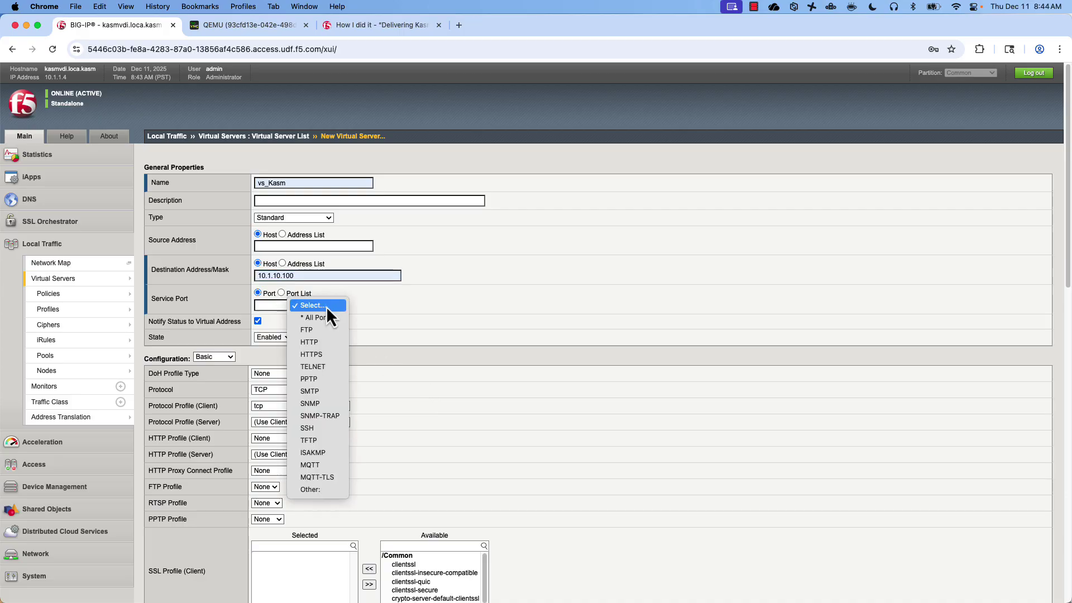
click(327, 355)
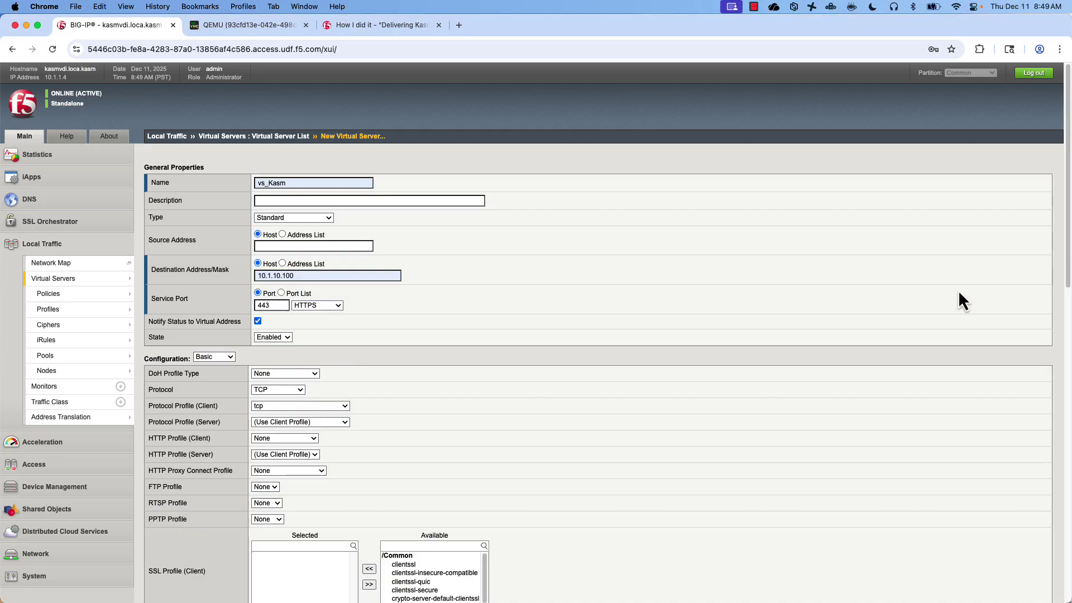
Step: Show the advanced configuration, set Source Address Translation to Auto Map, and save the virtual server
click(217, 369)
scroll(821, 436, down, 7)
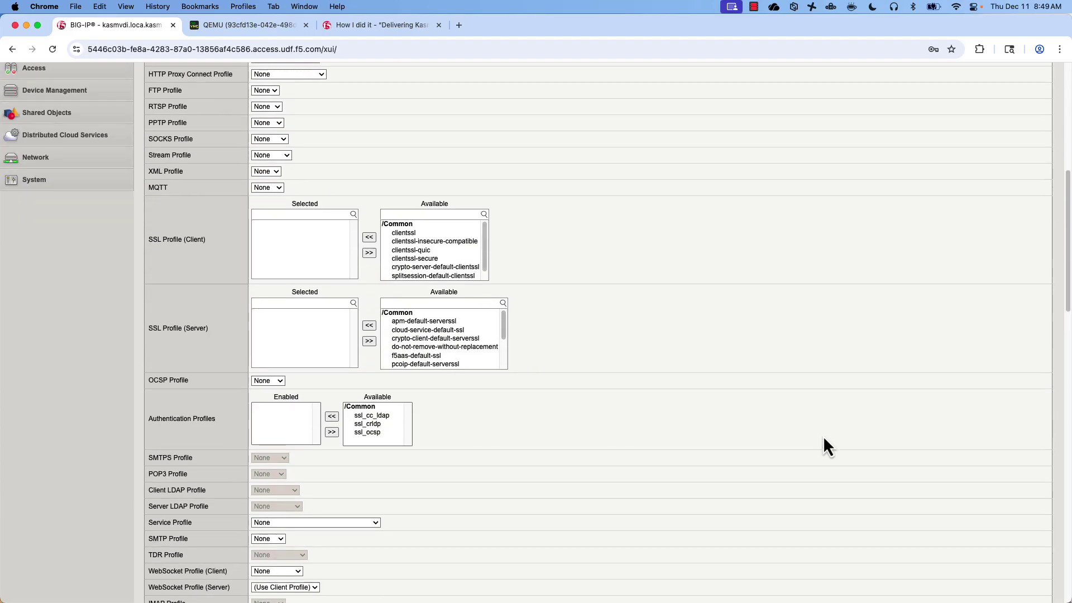
scroll(823, 438, down, 5)
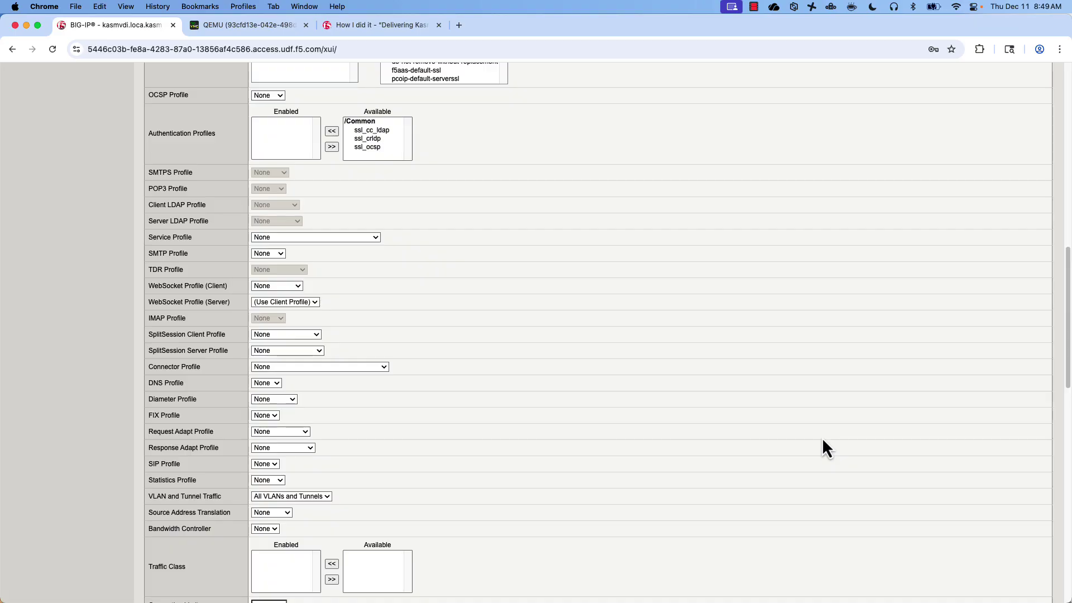
scroll(825, 439, down, 1)
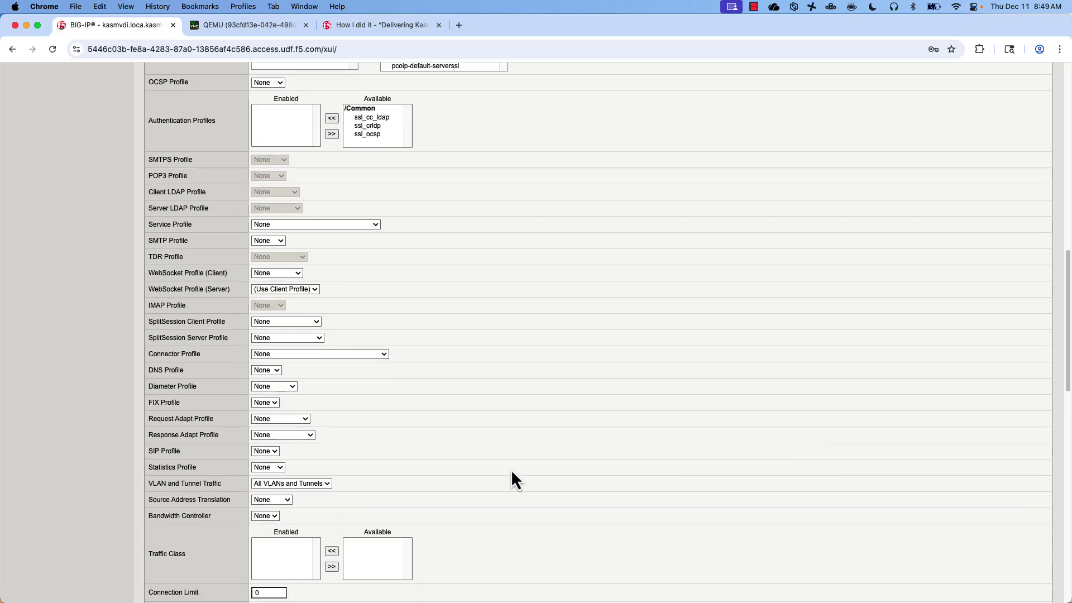
click(289, 498)
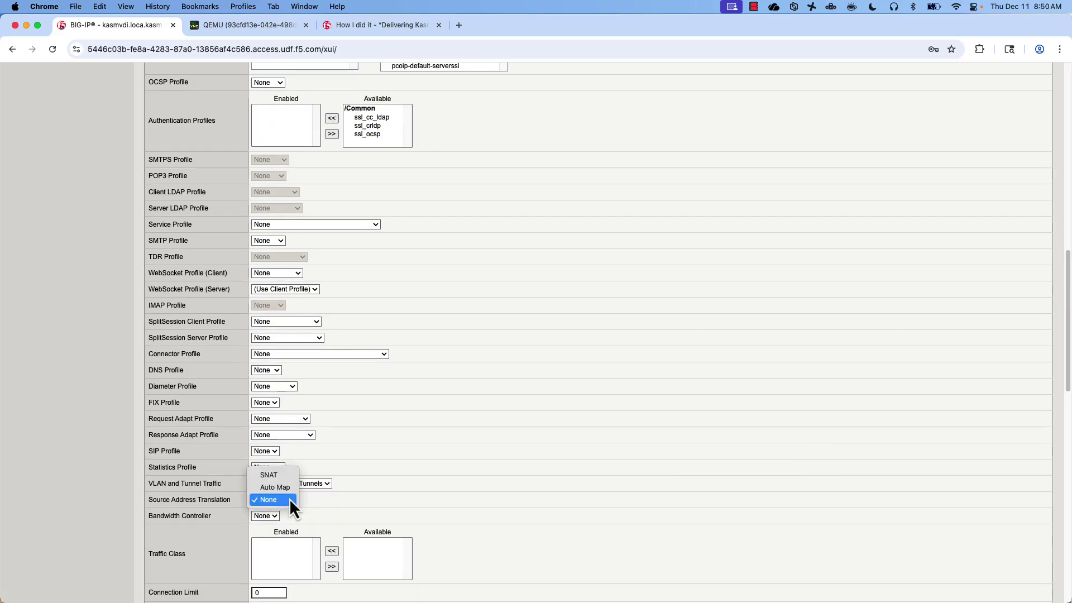
click(285, 488)
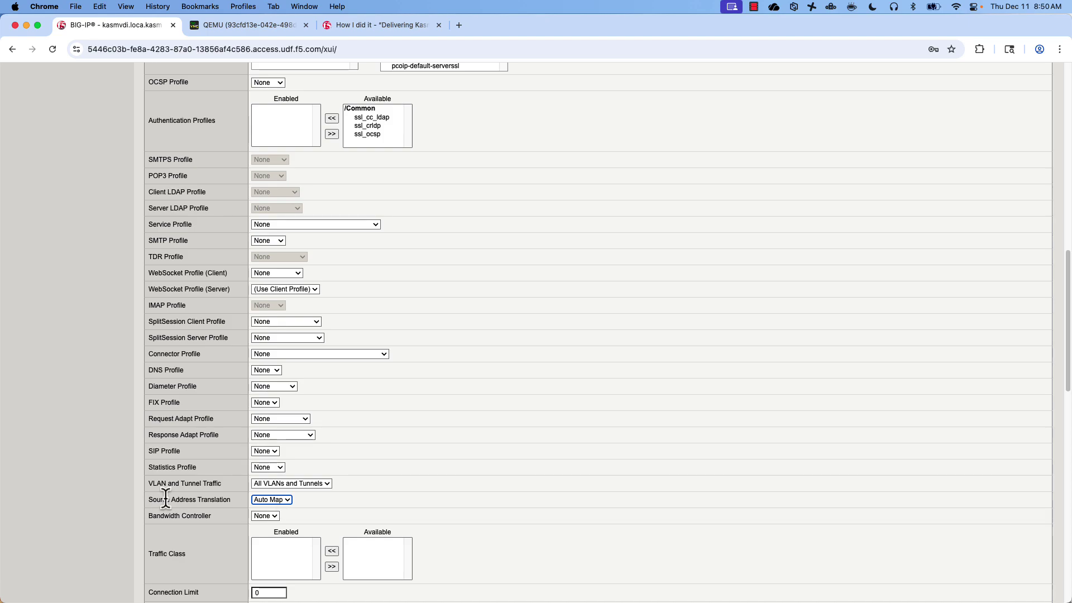
scroll(434, 477, down, 10)
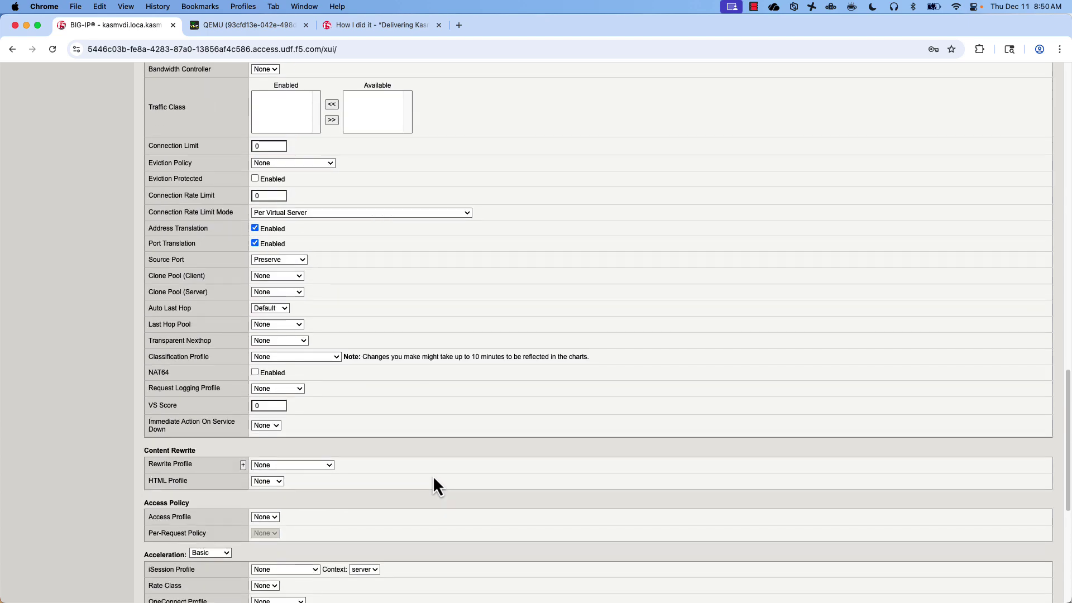
scroll(434, 475, down, 7)
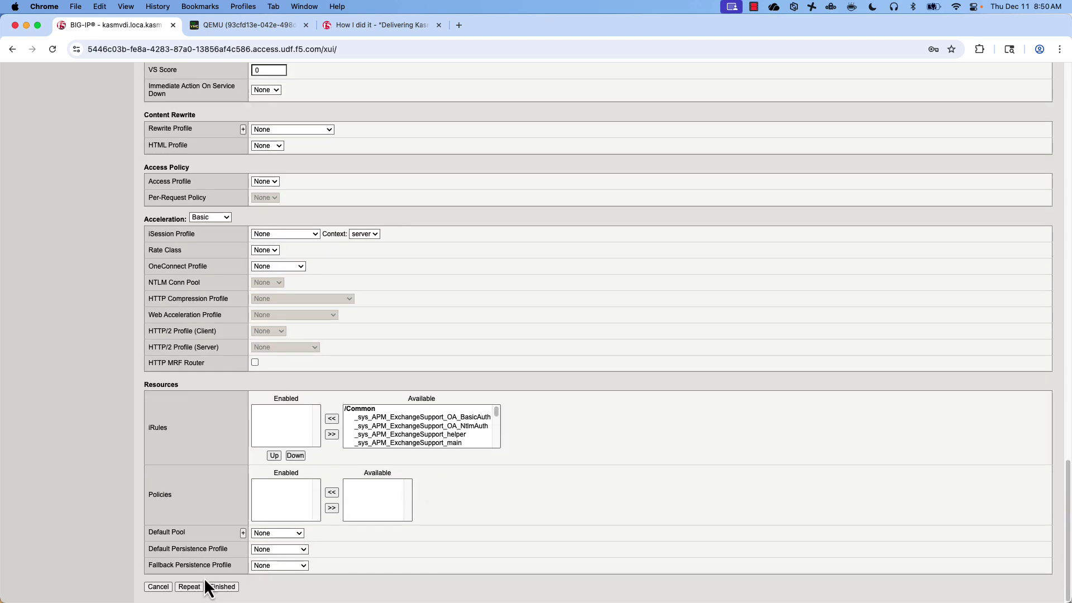
click(224, 586)
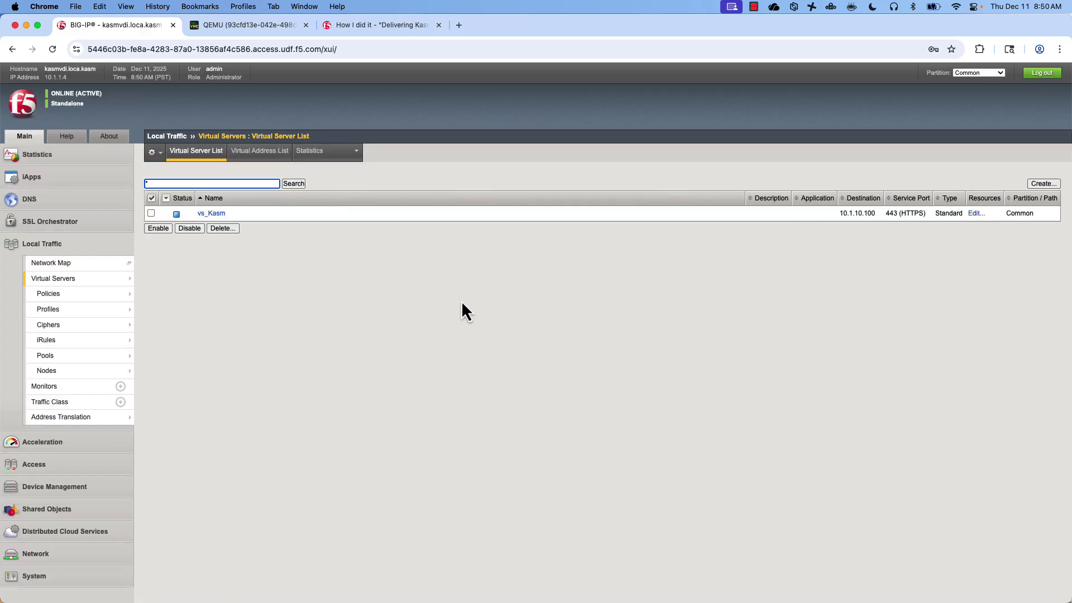
Step: Assign Kasm-Pool as the default pool of vs_Kasm, apply the update, and return to the virtual server list
click(216, 215)
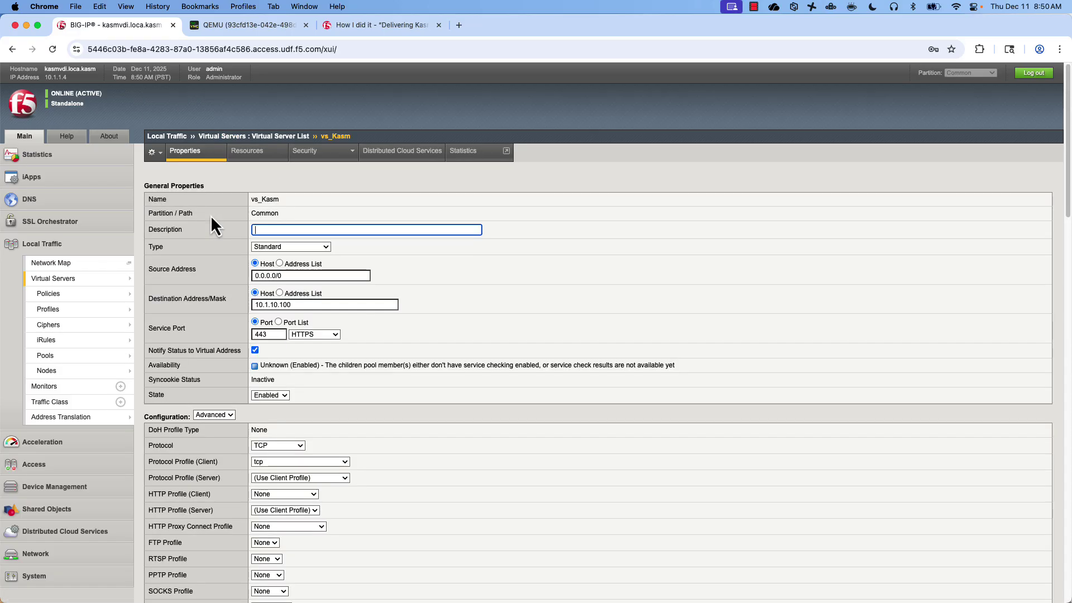
click(237, 159)
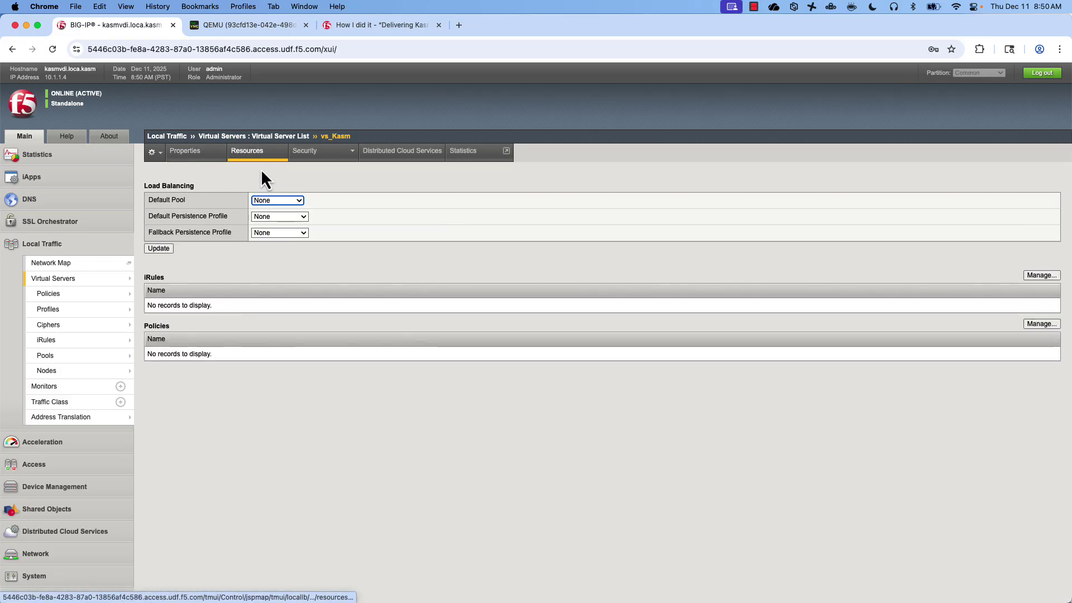
click(269, 200)
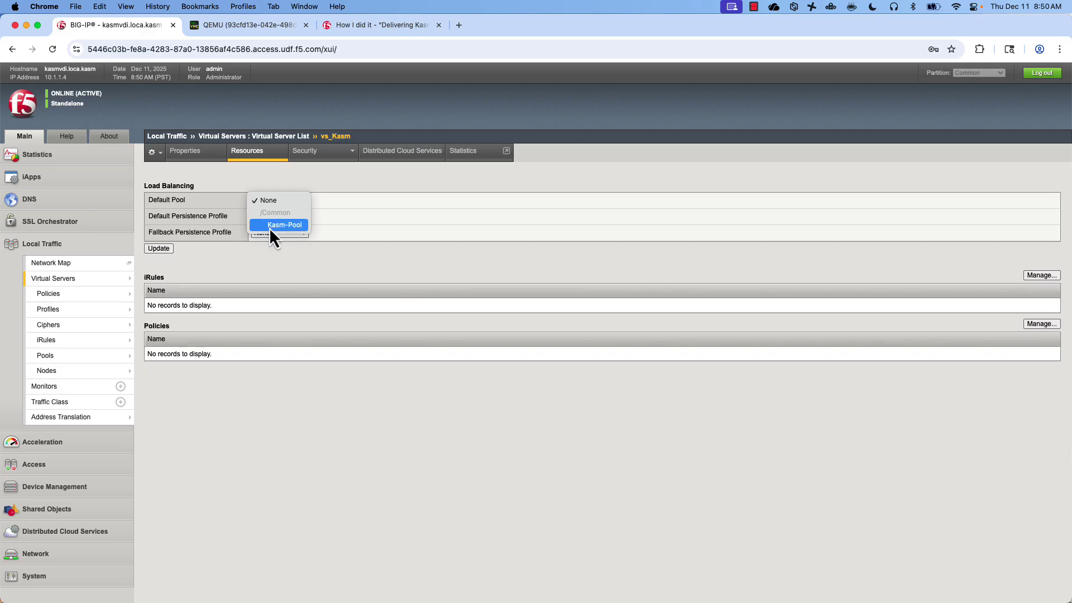
click(269, 227)
click(156, 249)
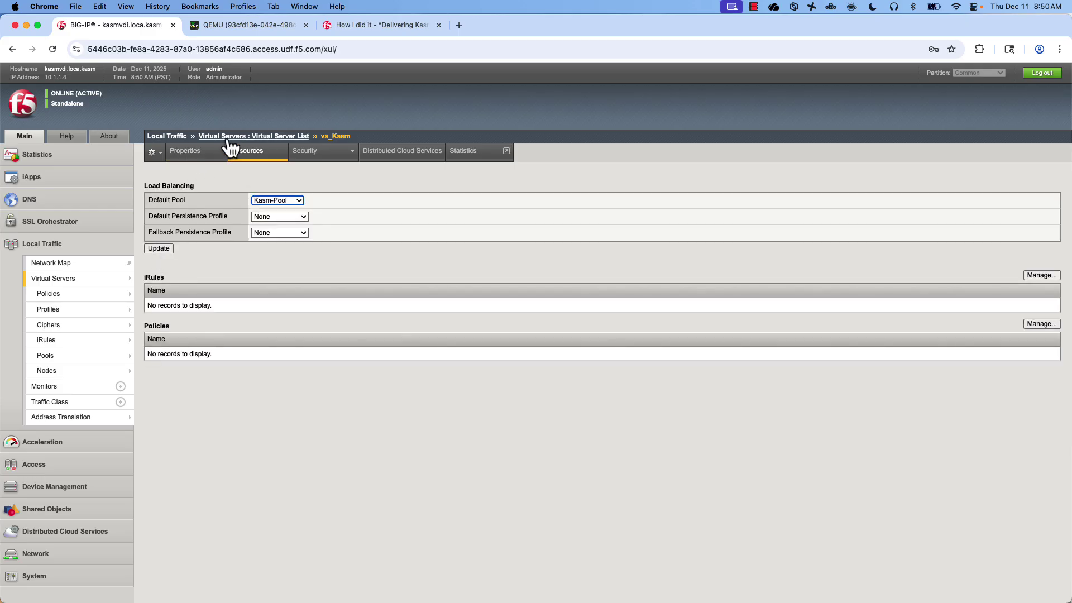
click(235, 137)
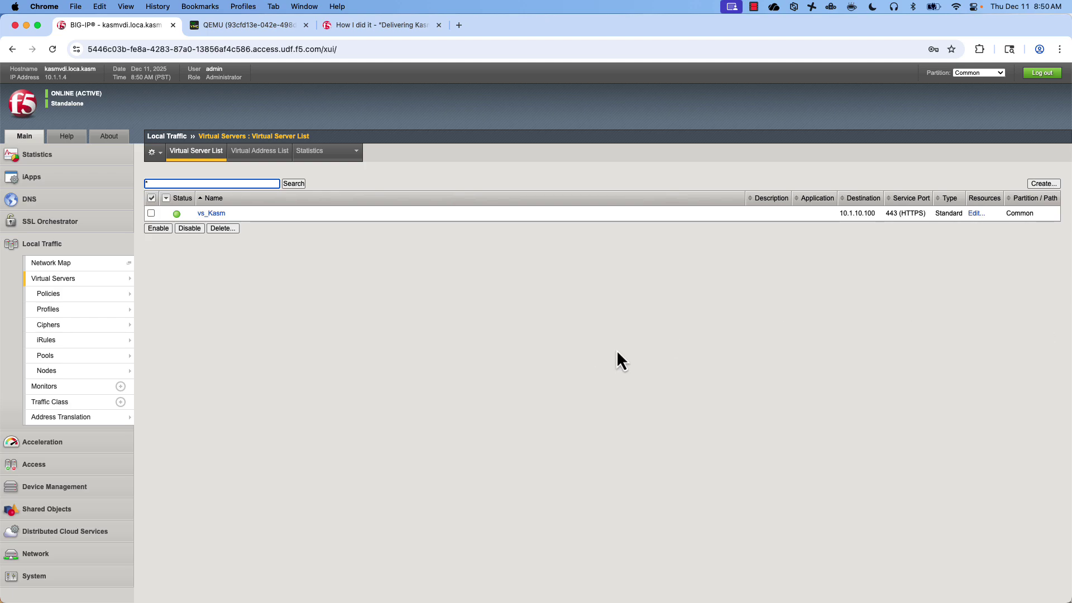
Step: Switch to the Kasm Workspaces admin console and review its deployment zones, configured workspaces and user workspace dashboard
click(246, 26)
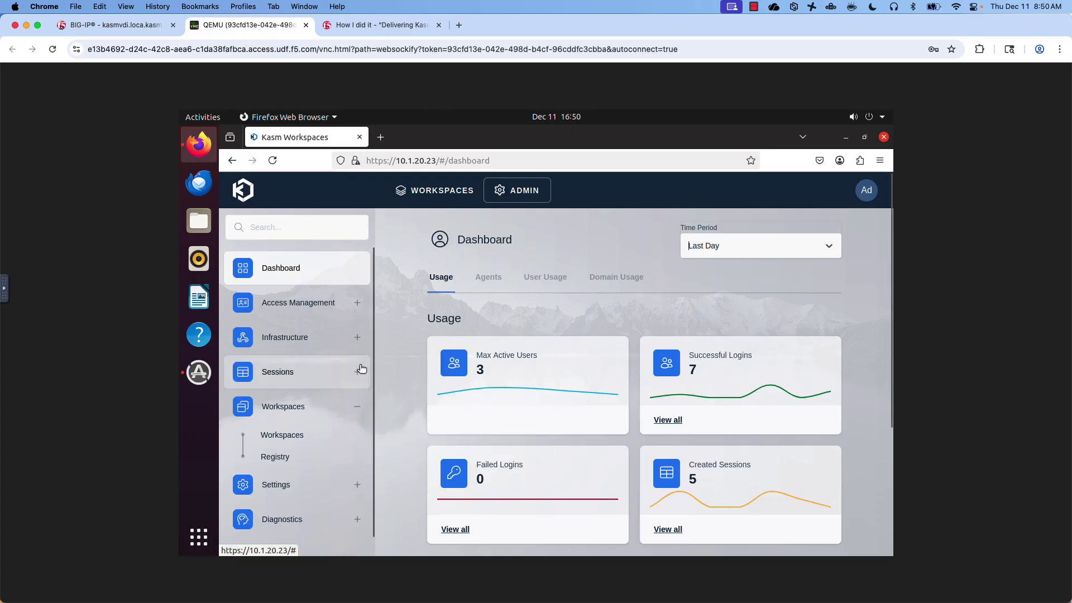
click(360, 338)
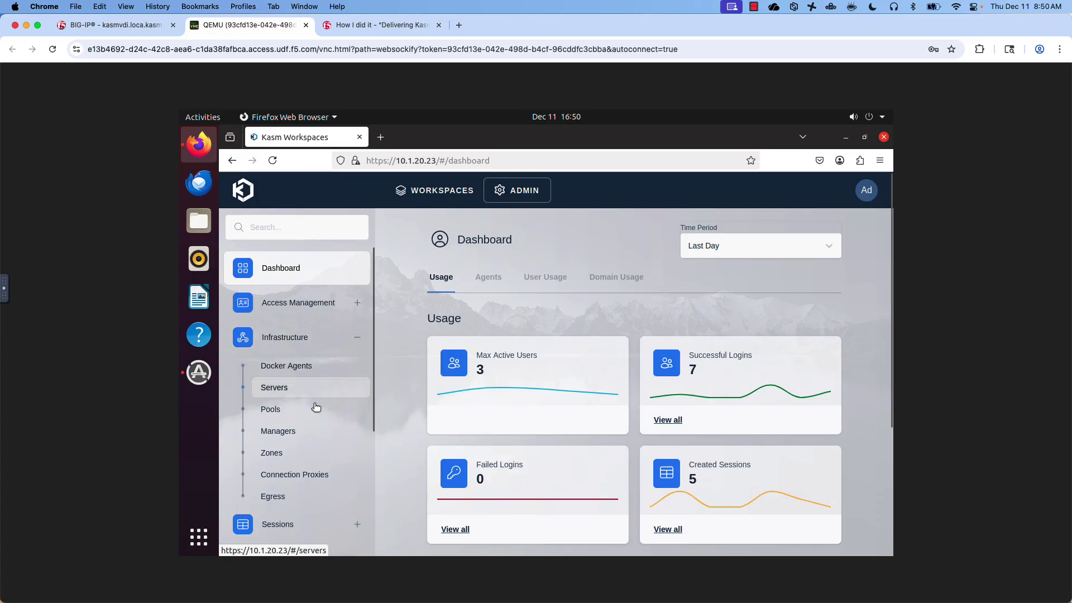
click(300, 453)
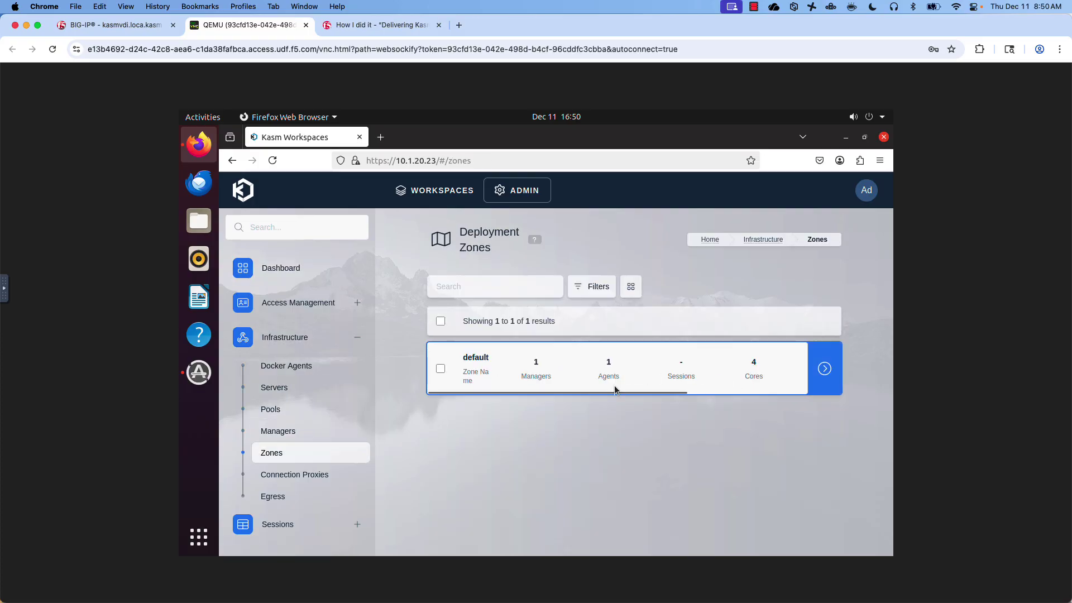
click(360, 338)
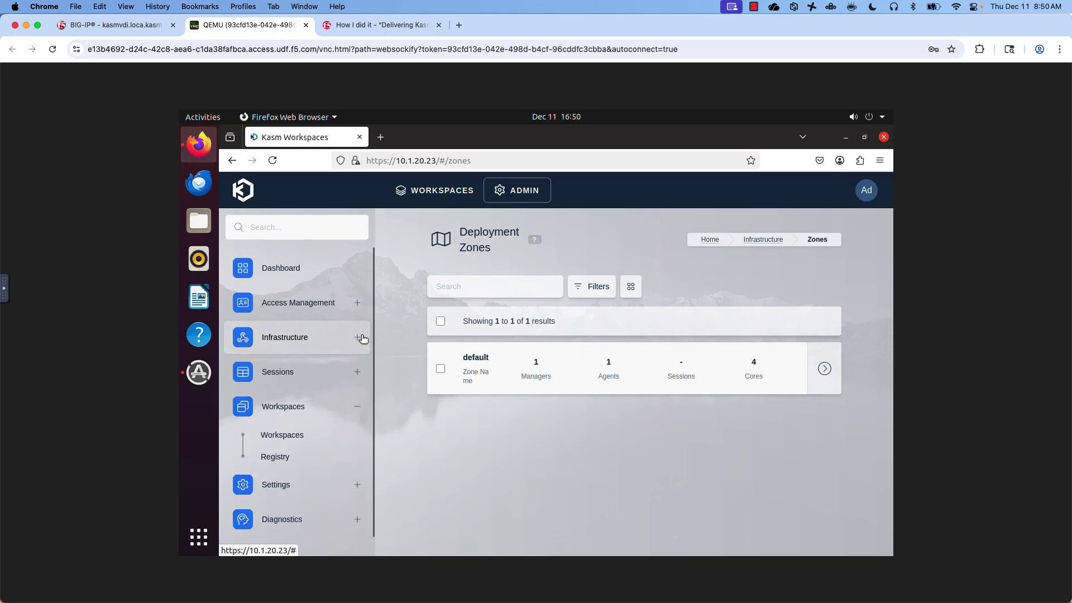
click(292, 434)
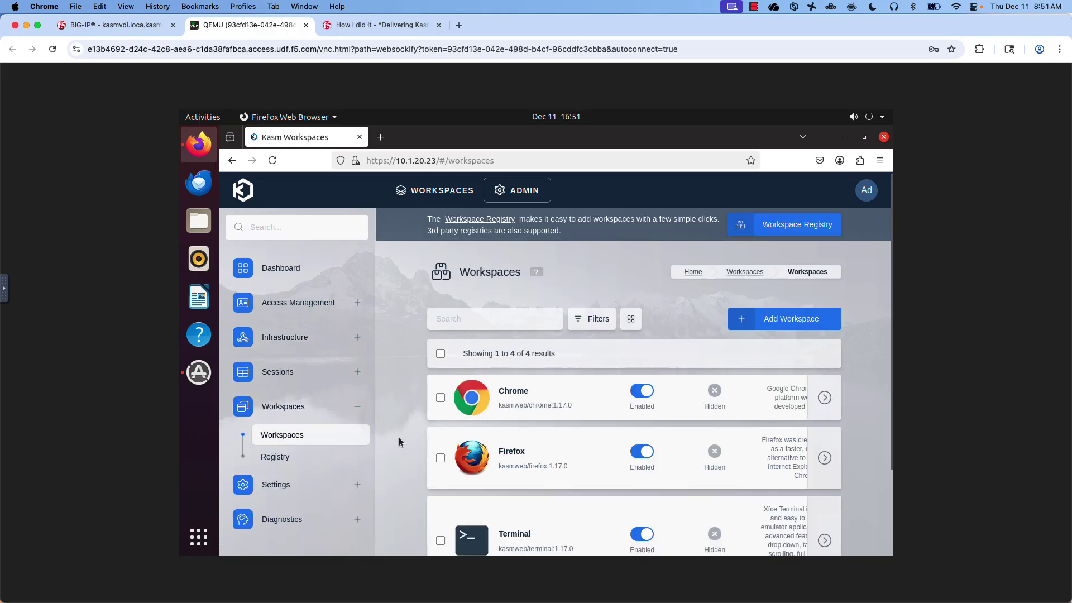
scroll(398, 437, down, 2)
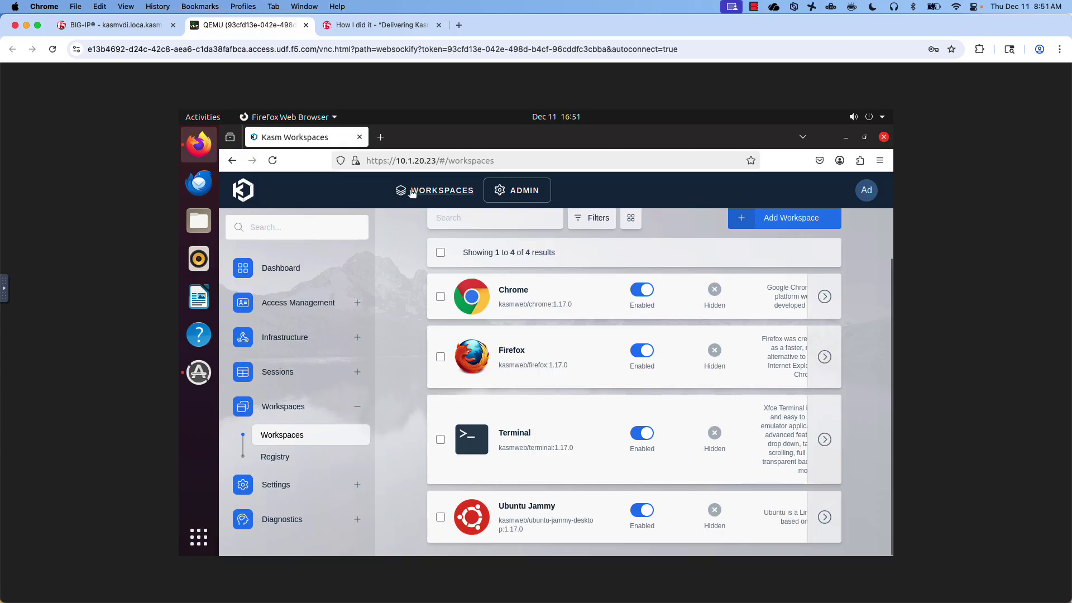
click(439, 192)
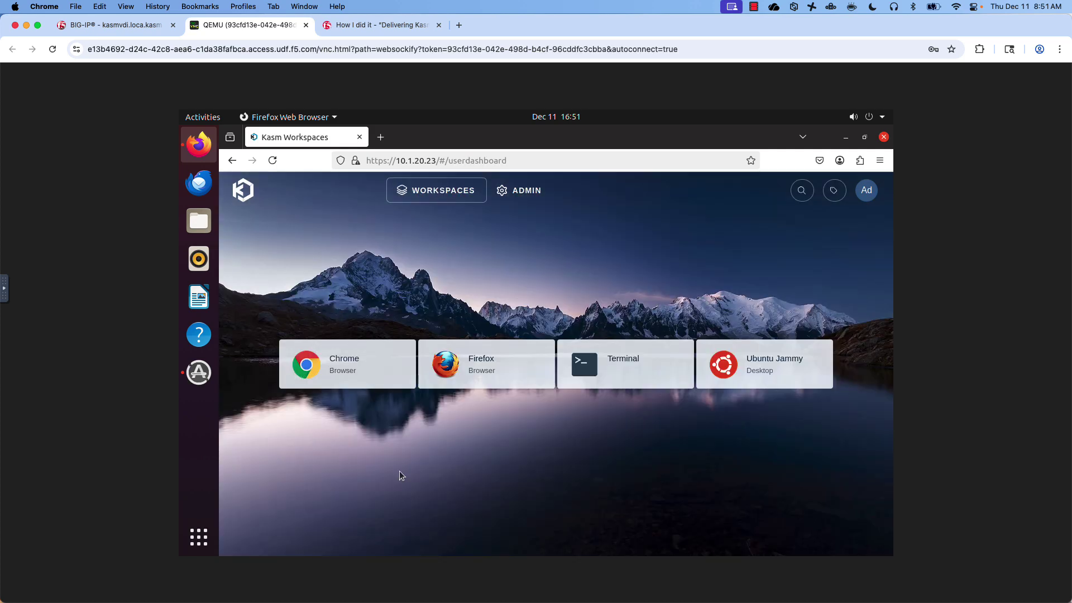
click(527, 191)
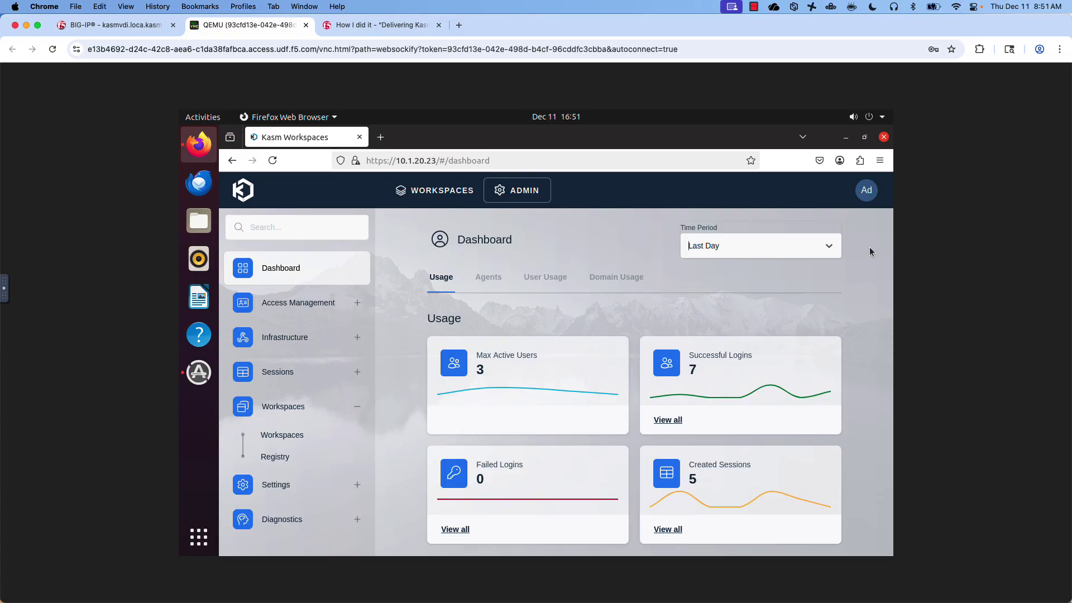
click(379, 137)
click(449, 160)
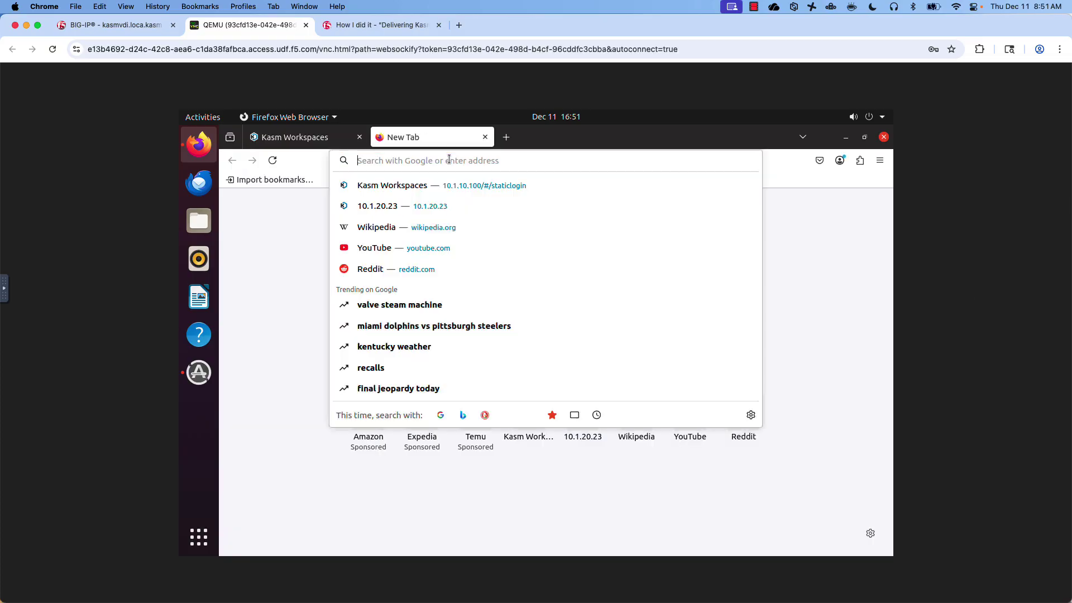
text(h)
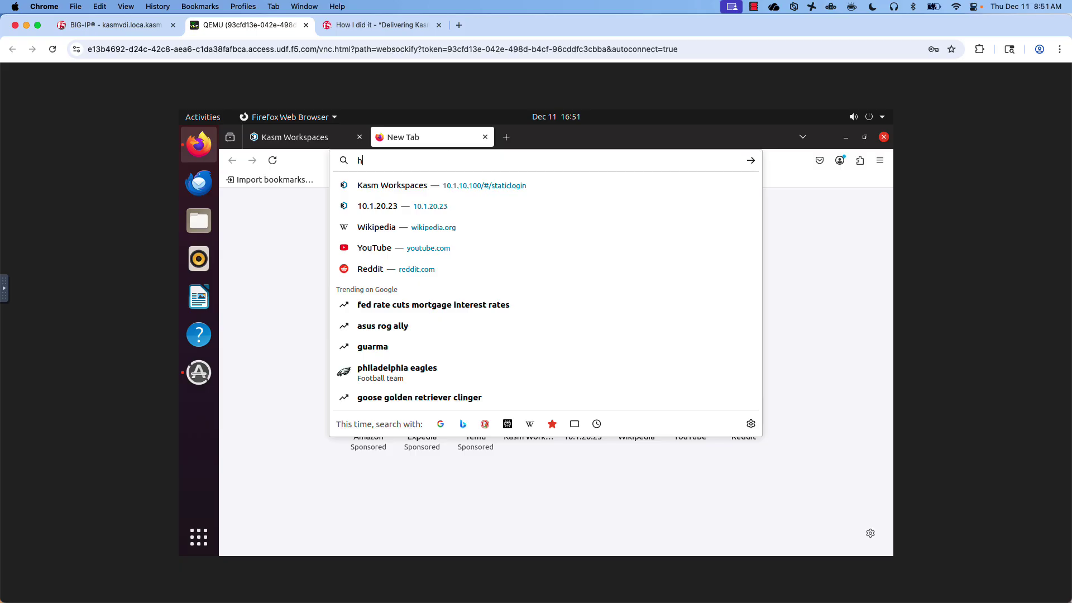
text(ttps://10)
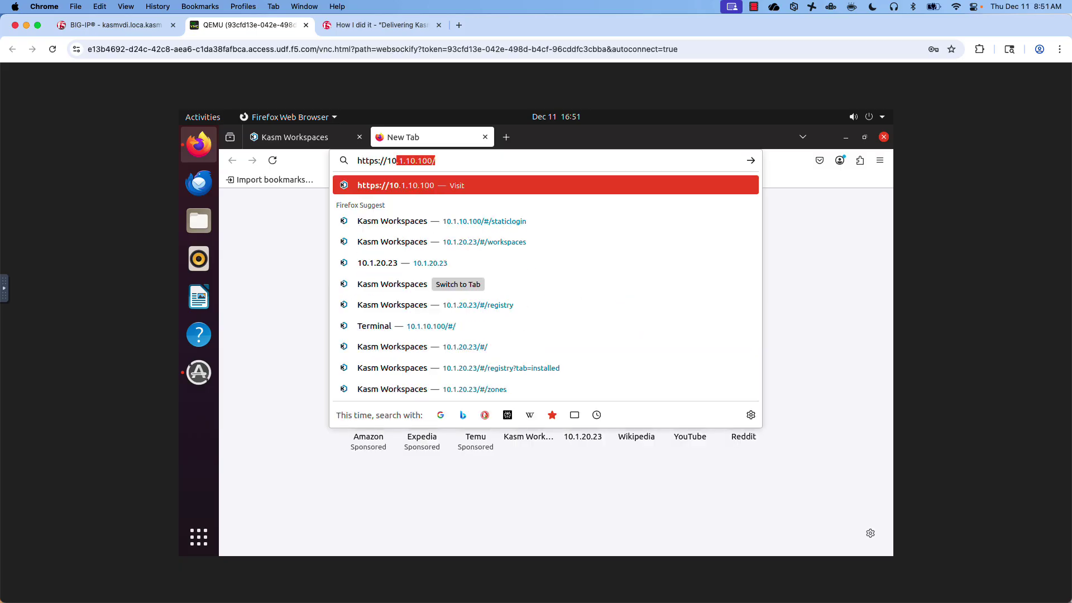
key(Return)
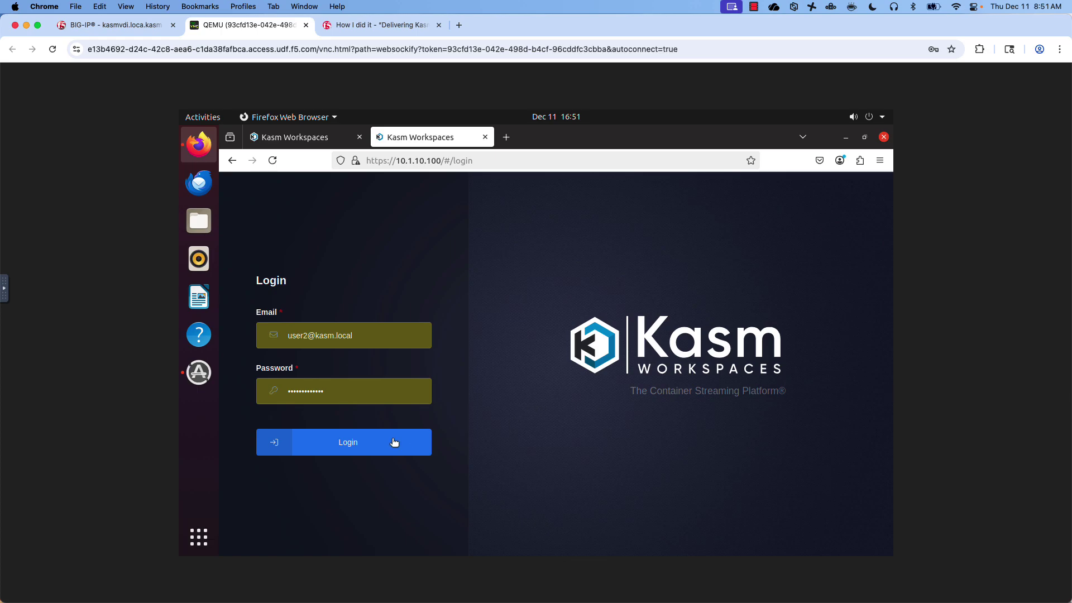
click(342, 442)
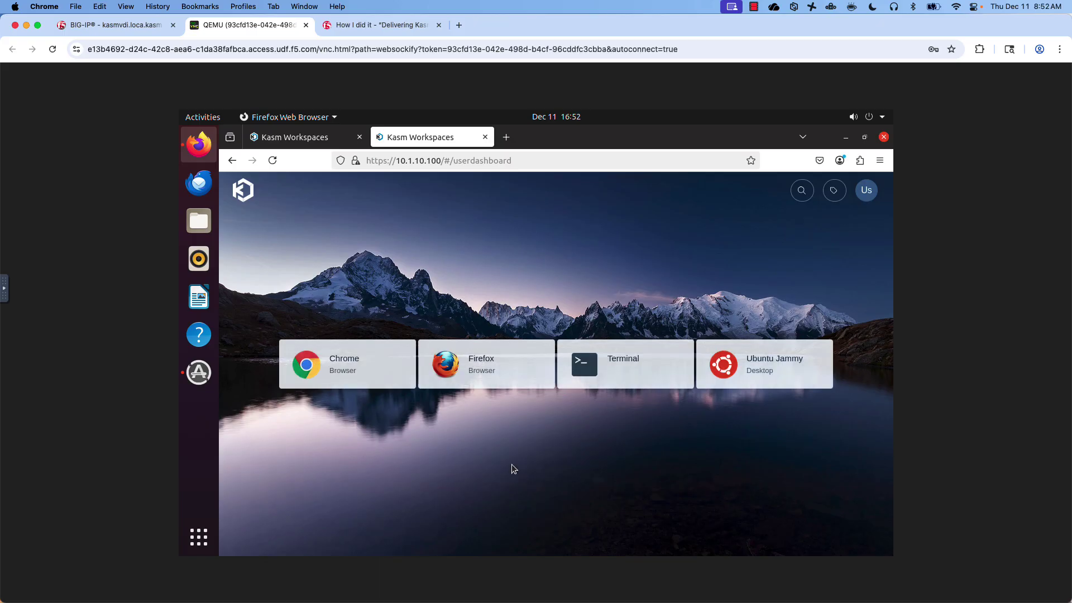
click(483, 374)
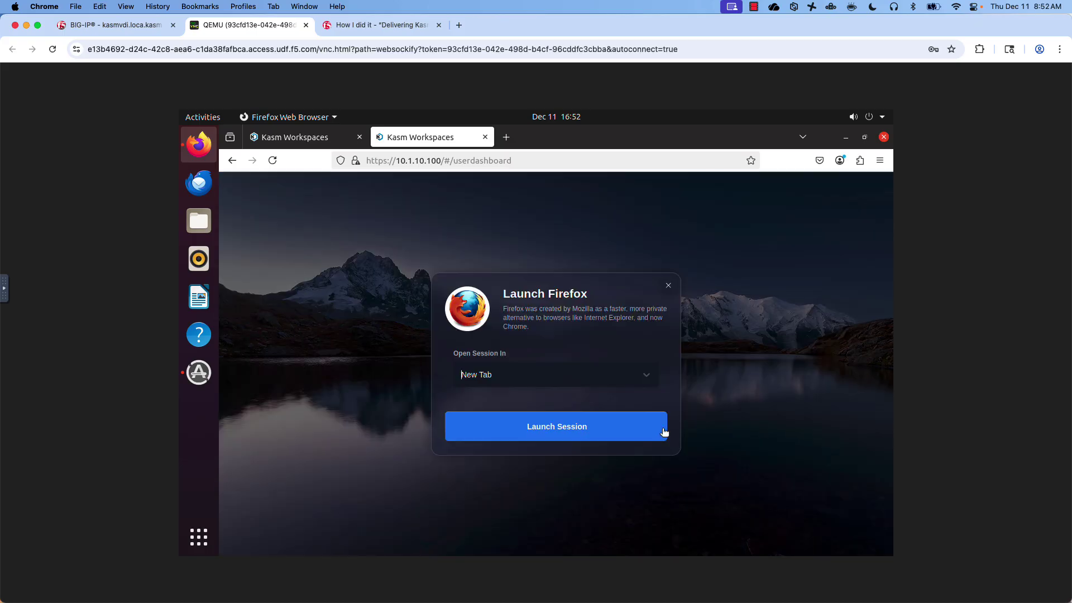
click(610, 433)
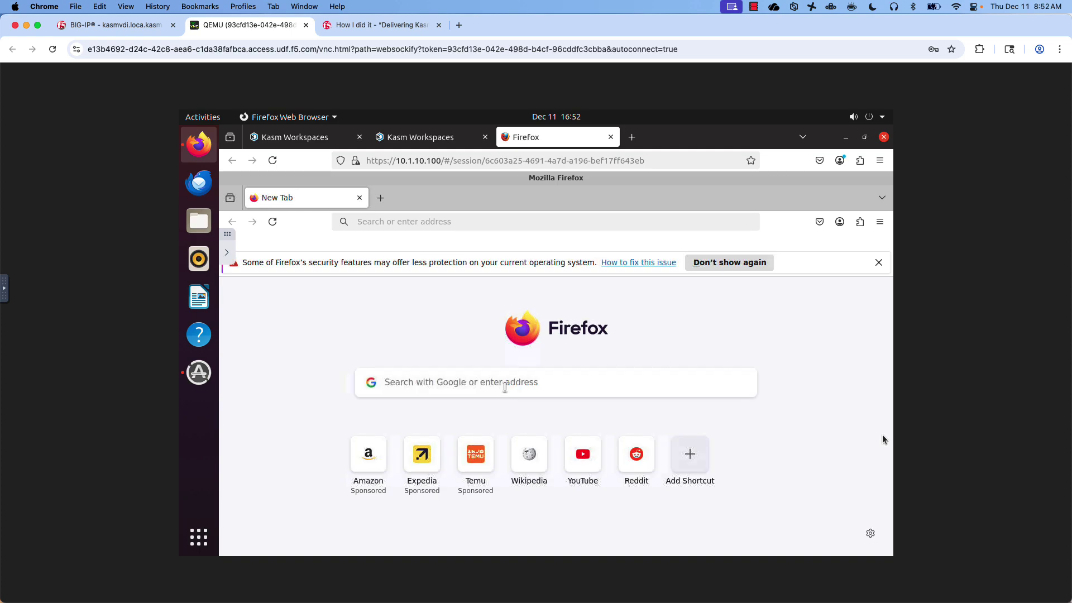
click(468, 220)
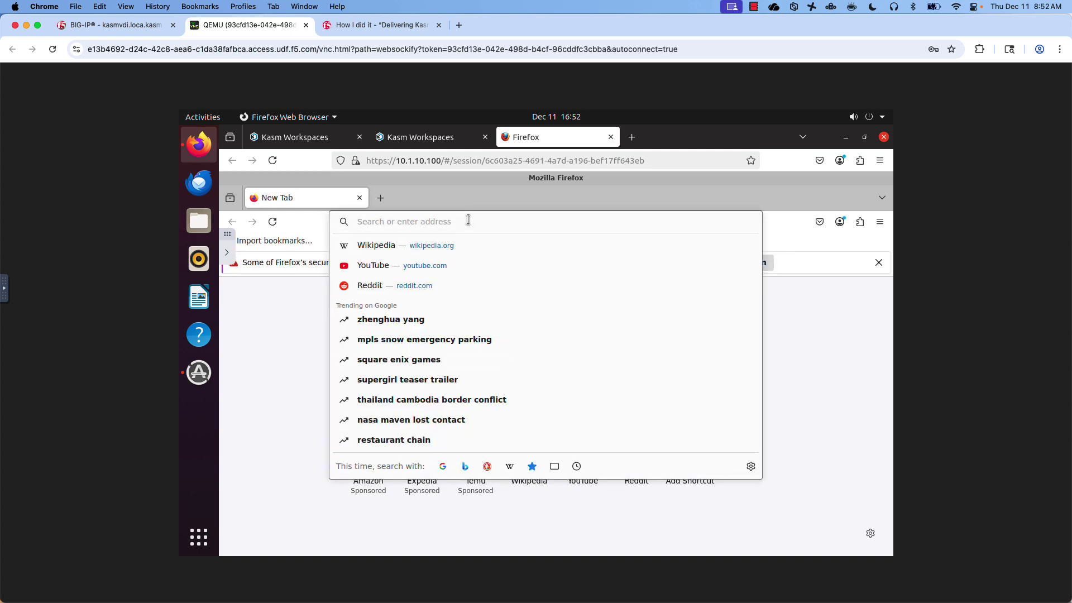
text(www.f5)
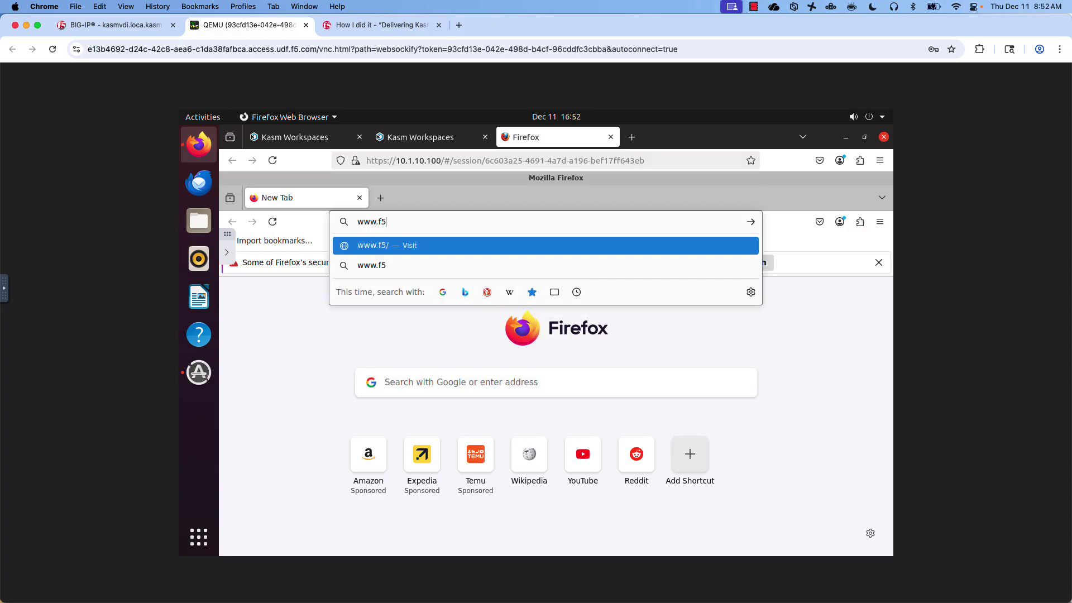
text(.com)
key(Return)
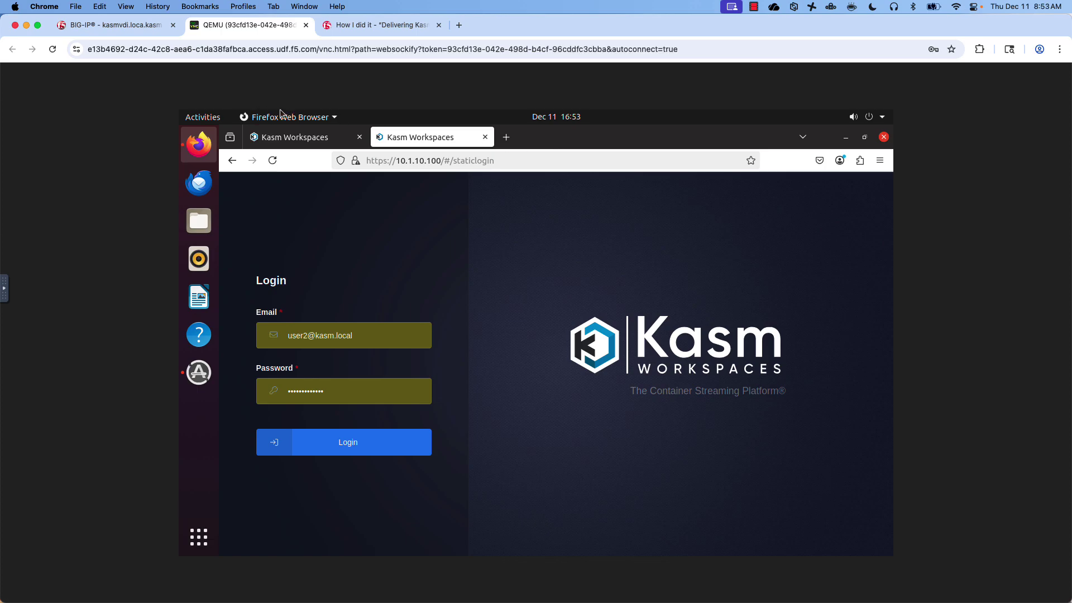
Step: Switch to the BIG-IP console, open the vs_Kasm virtual server, and set its client HTTP profile to http
click(132, 24)
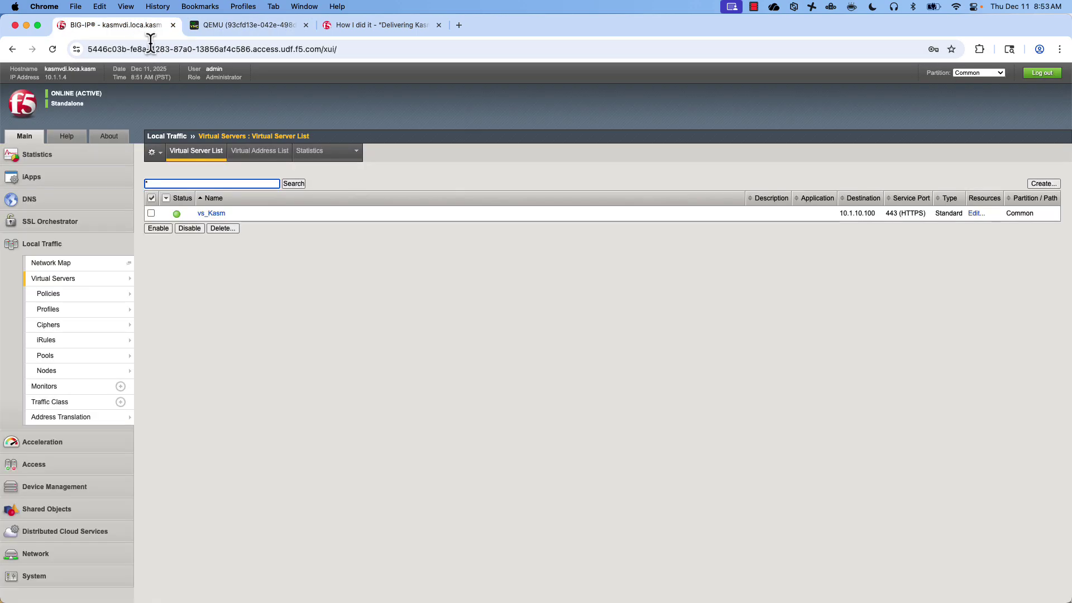
click(260, 265)
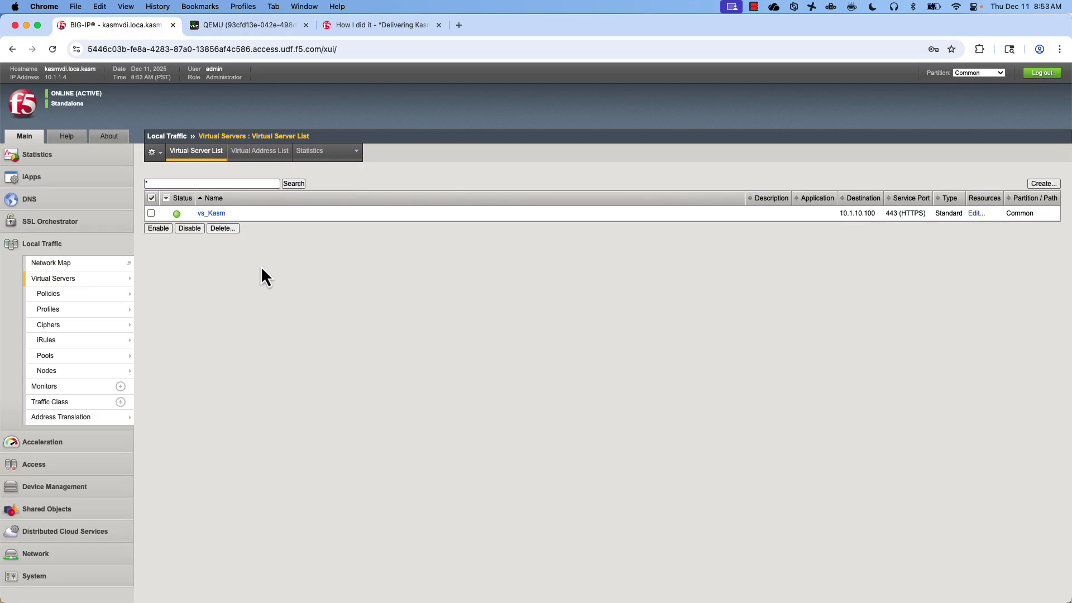
click(219, 212)
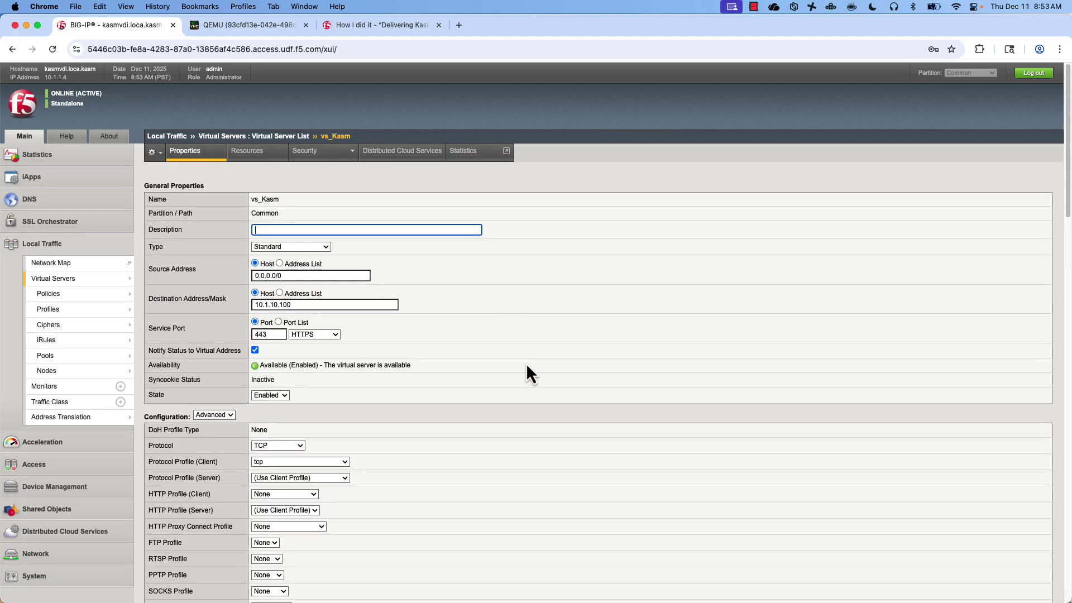
scroll(526, 366, down, 1)
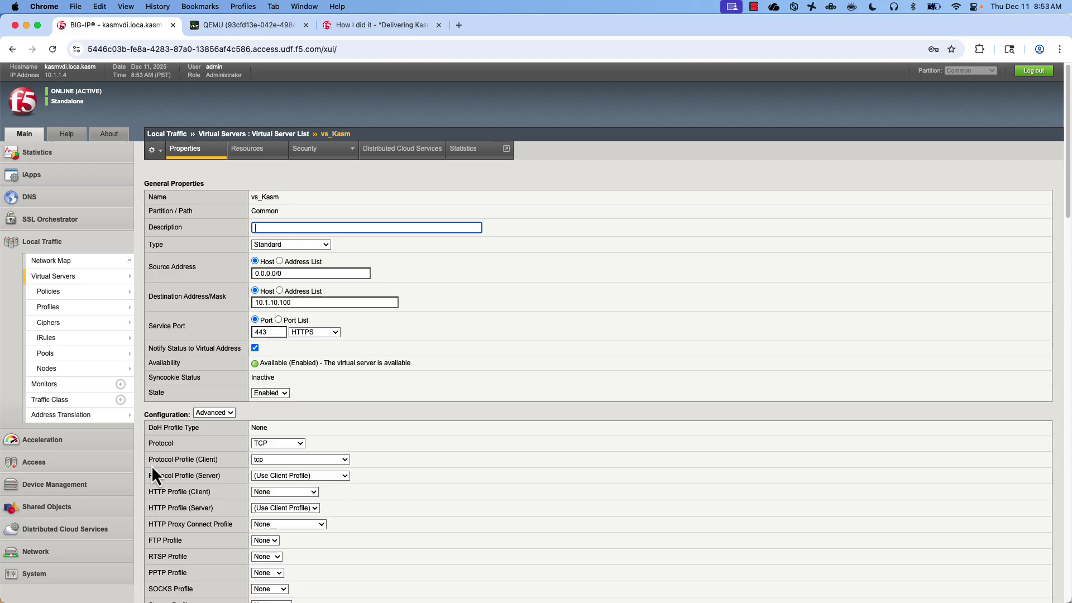
click(299, 461)
click(300, 460)
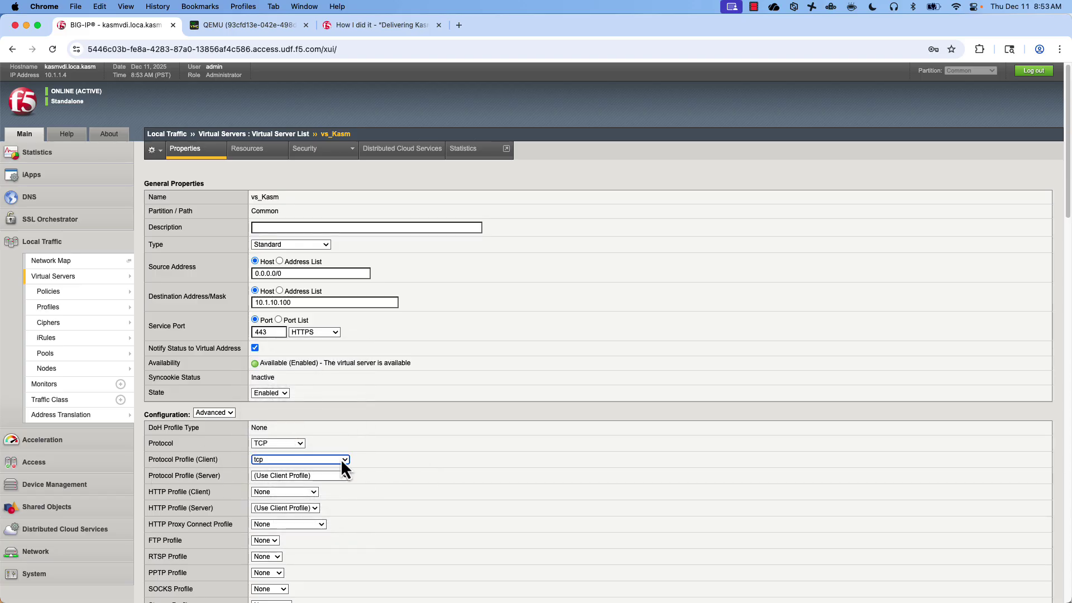
click(270, 491)
click(274, 517)
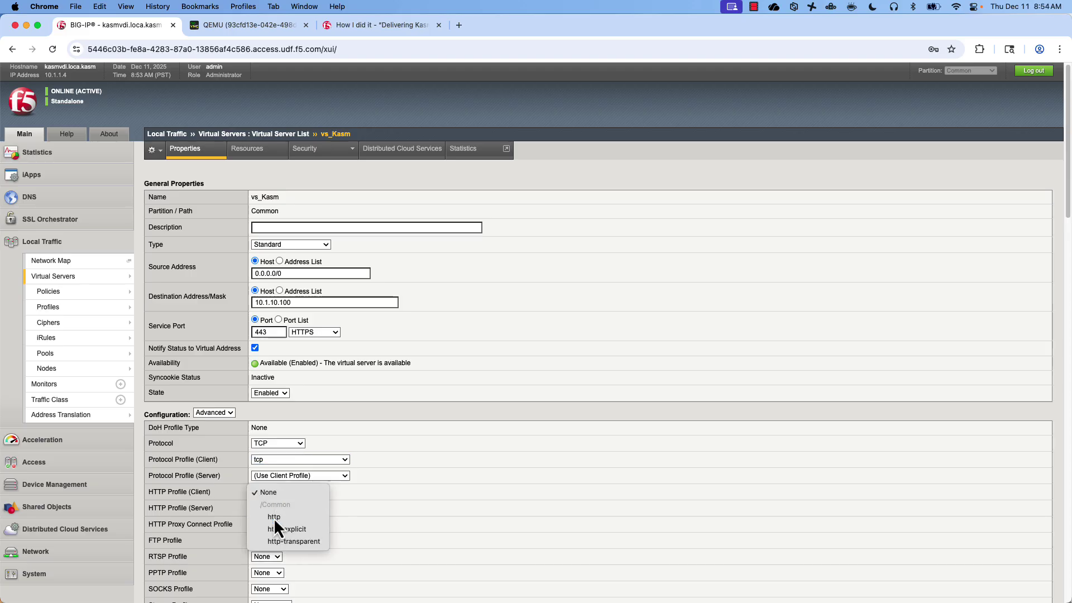
click(381, 517)
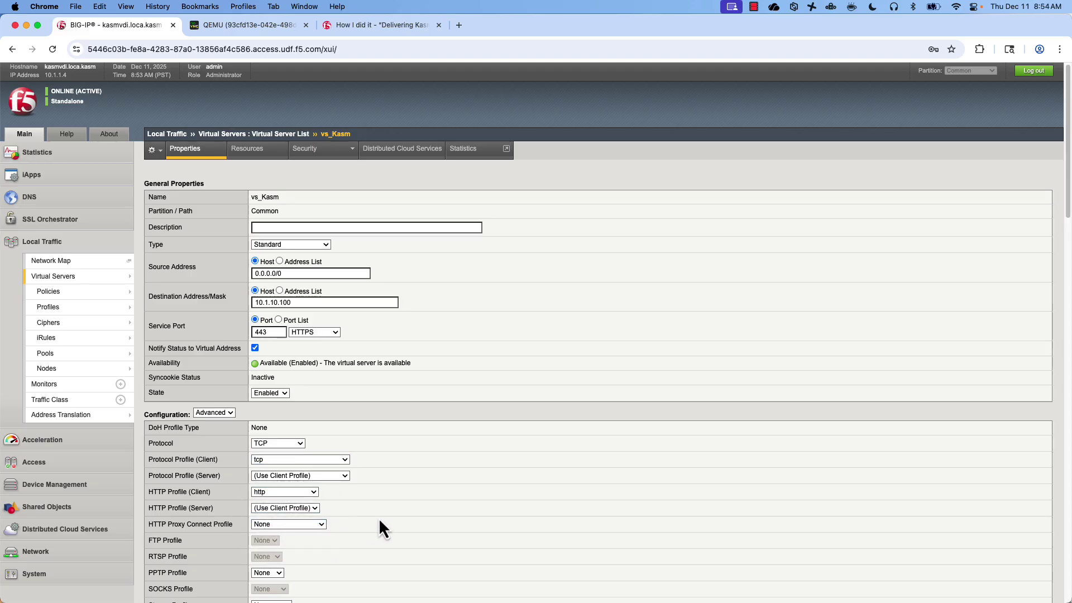
Step: Assign the clientssl client SSL profile and the serverssl server SSL profile to vs_Kasm, and apply the update
scroll(577, 460, down, 8)
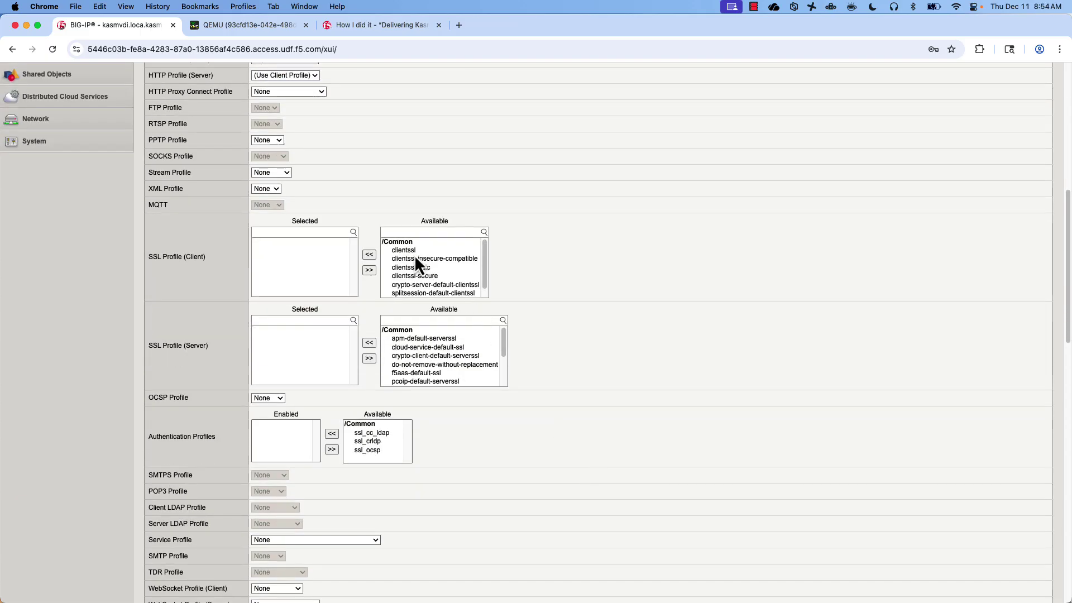
click(411, 252)
click(370, 255)
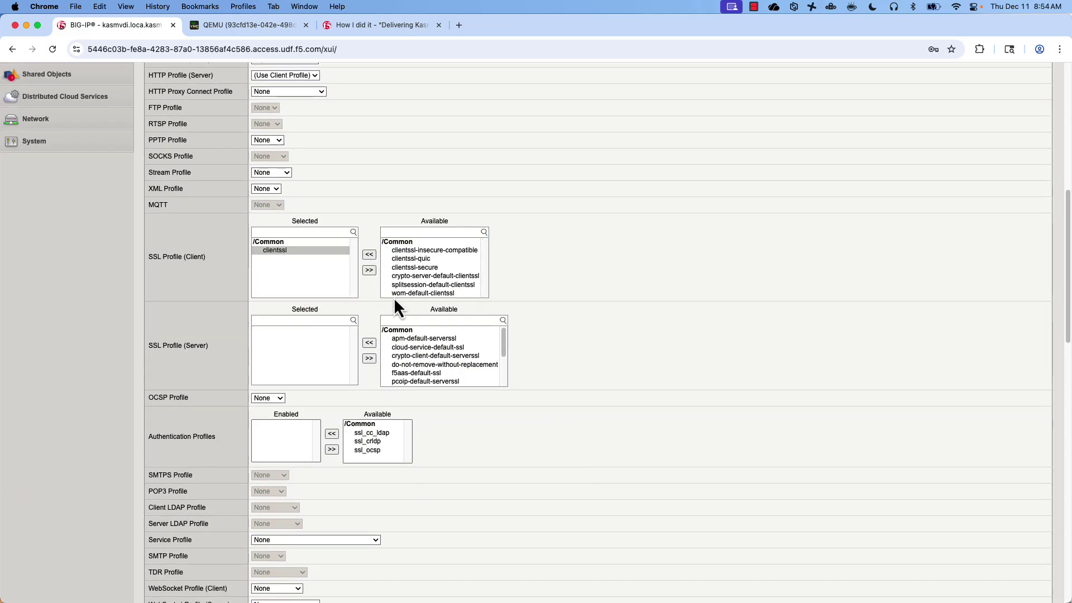
scroll(413, 350, down, 2)
click(413, 352)
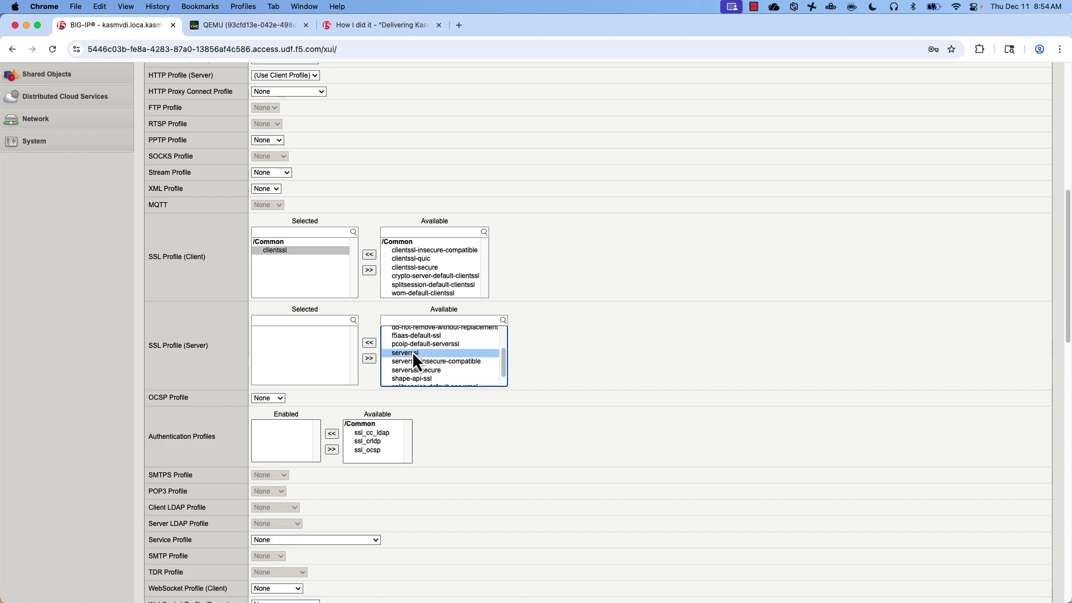
click(370, 343)
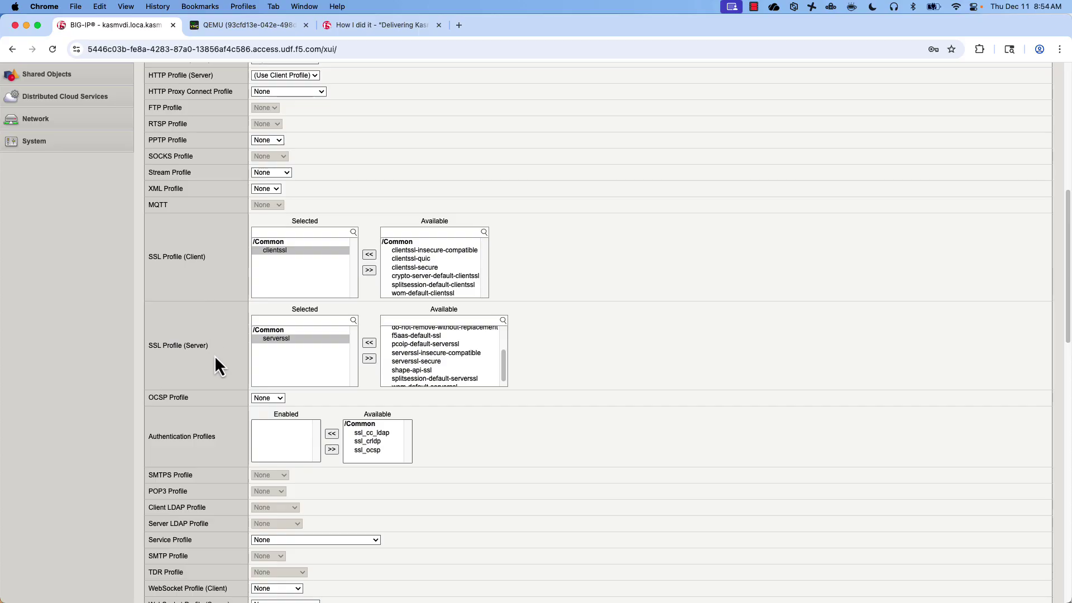
scroll(638, 421, down, 10)
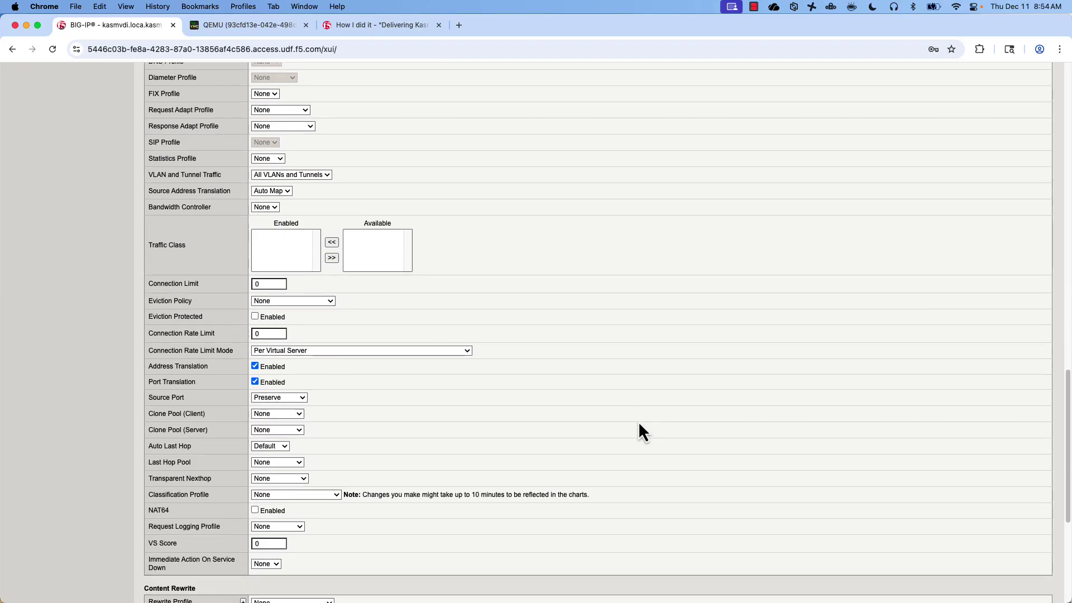
scroll(638, 421, down, 5)
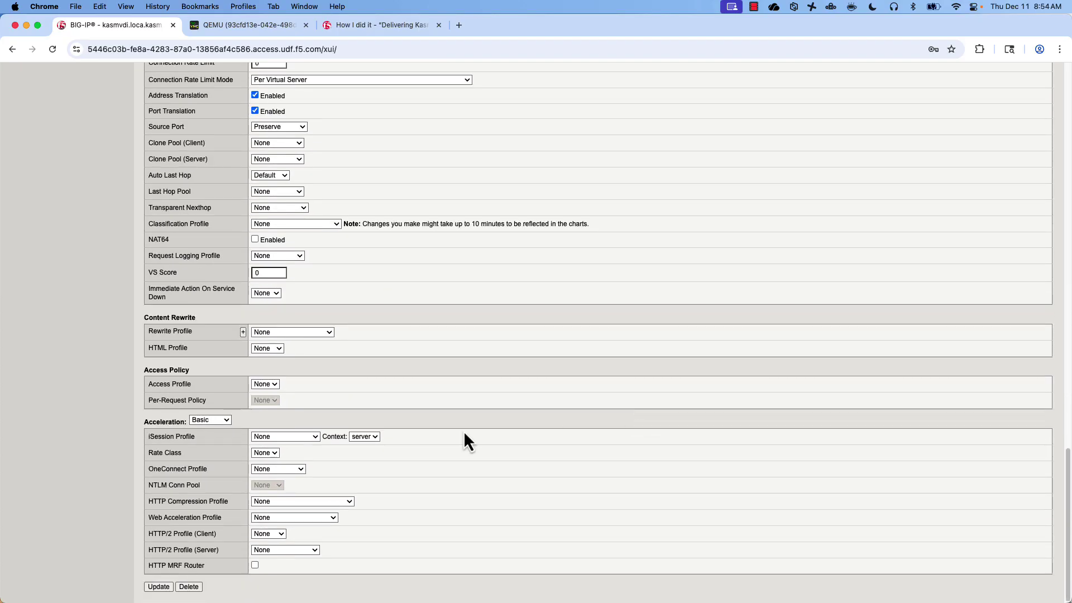
click(158, 586)
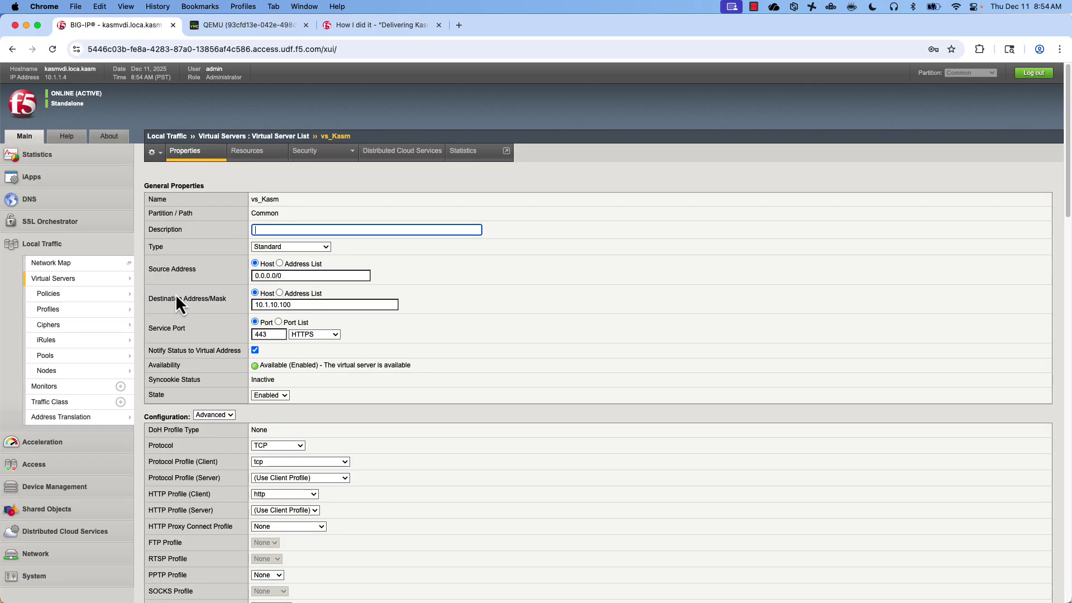
Step: Return to the remote desktop's Firefox, reload the Kasm Workspaces login page, and log in with the prefilled user credentials
click(222, 23)
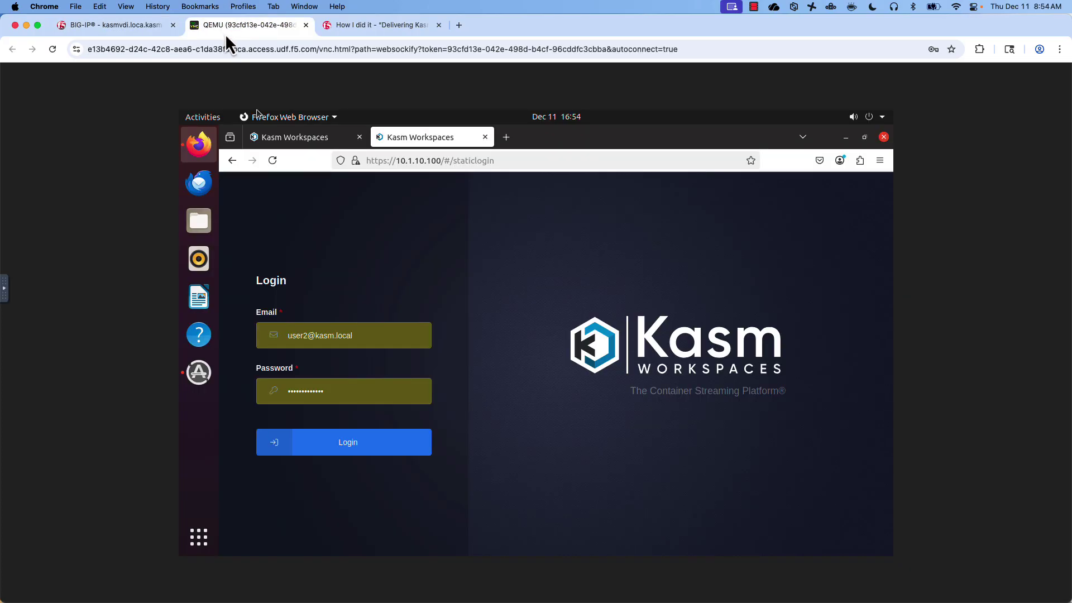
click(272, 160)
click(365, 446)
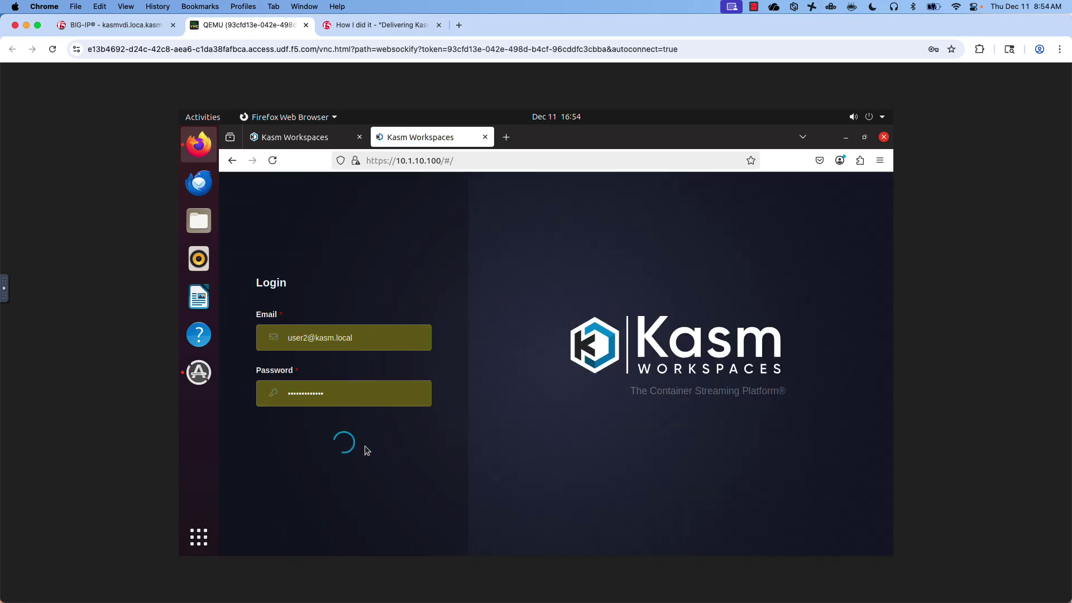